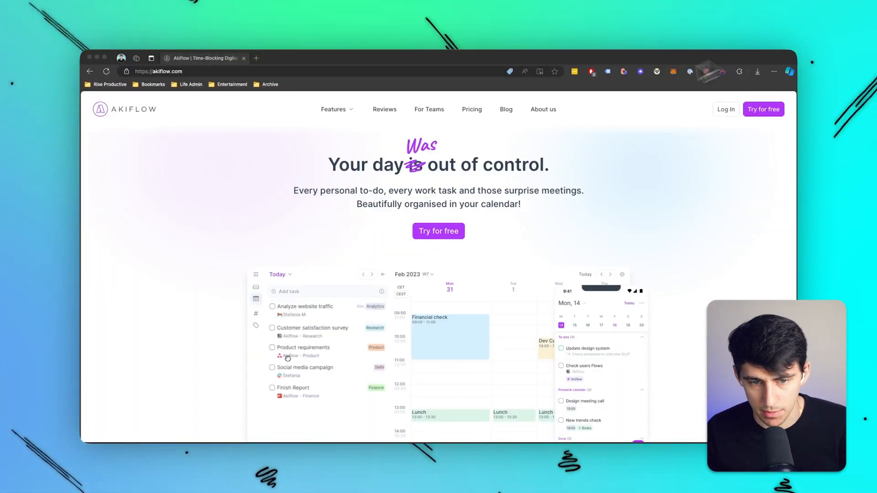
scroll(710, 203, "down", 1)
scroll(711, 205, "down", 2)
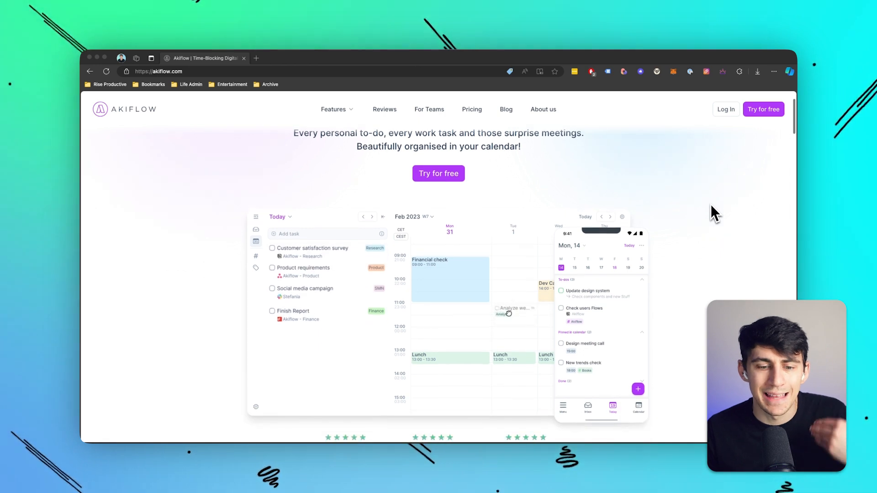
scroll(711, 204, "down", 2)
scroll(711, 206, "down", 1)
scroll(709, 209, "down", 1)
scroll(710, 211, "down", 1)
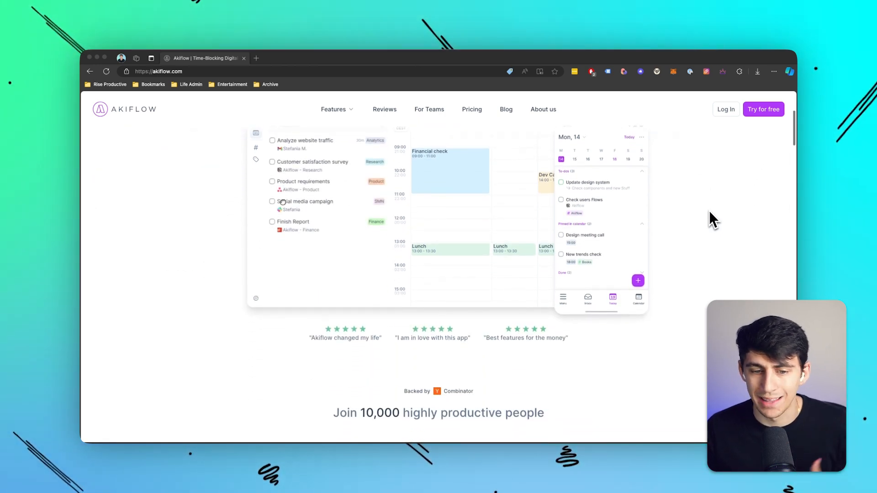
scroll(709, 211, "down", 1)
scroll(709, 212, "down", 2)
scroll(709, 212, "down", 1)
scroll(709, 213, "down", 2)
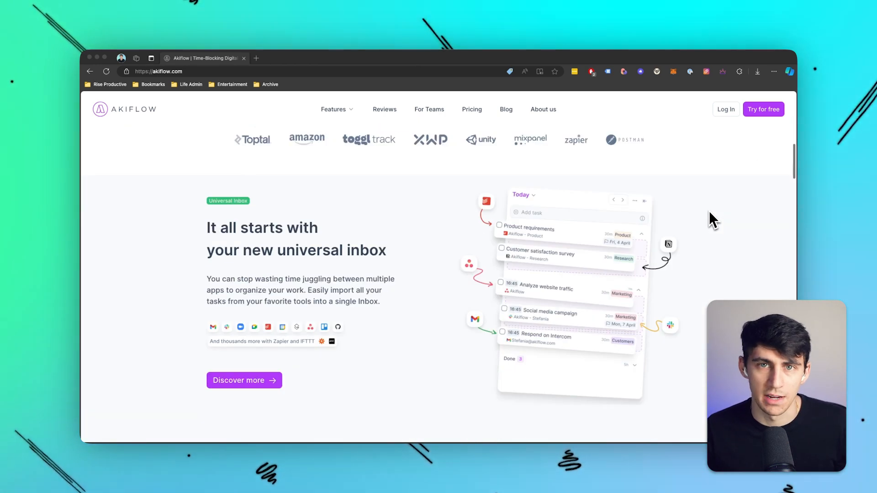
scroll(709, 211, "down", 1)
scroll(707, 212, "down", 1)
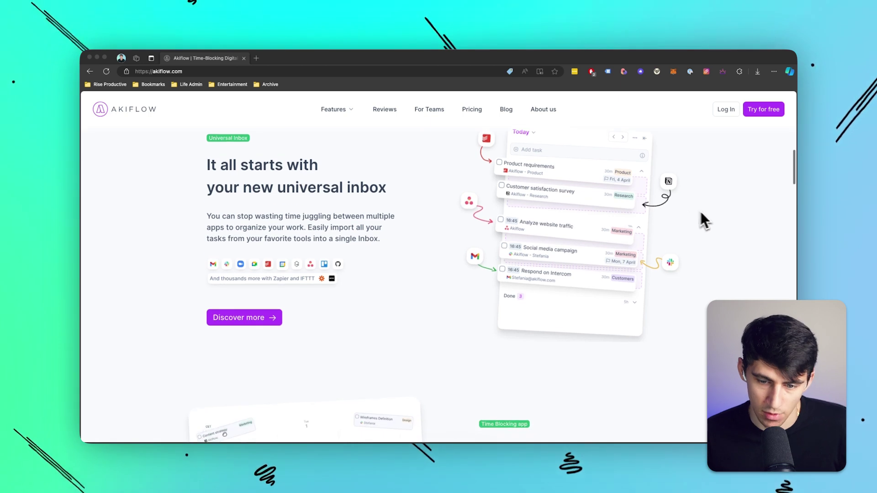
scroll(692, 210, "down", 2)
scroll(679, 216, "down", 3)
scroll(691, 233, "down", 2)
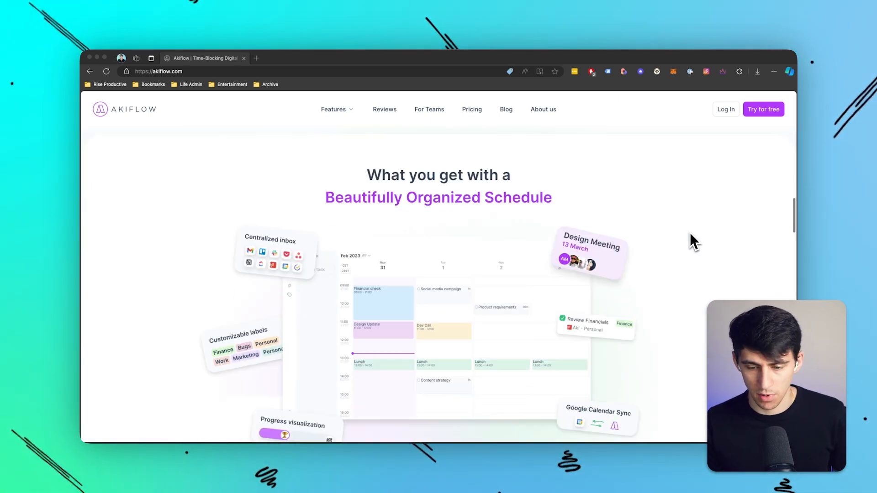
scroll(690, 232, "down", 1)
scroll(688, 233, "down", 3)
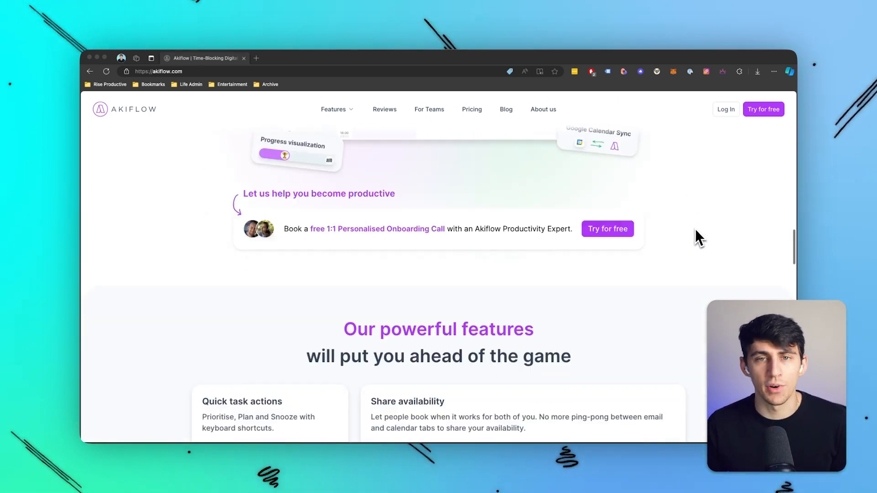
scroll(695, 229, "down", 1)
scroll(698, 234, "down", 4)
scroll(697, 233, "down", 1)
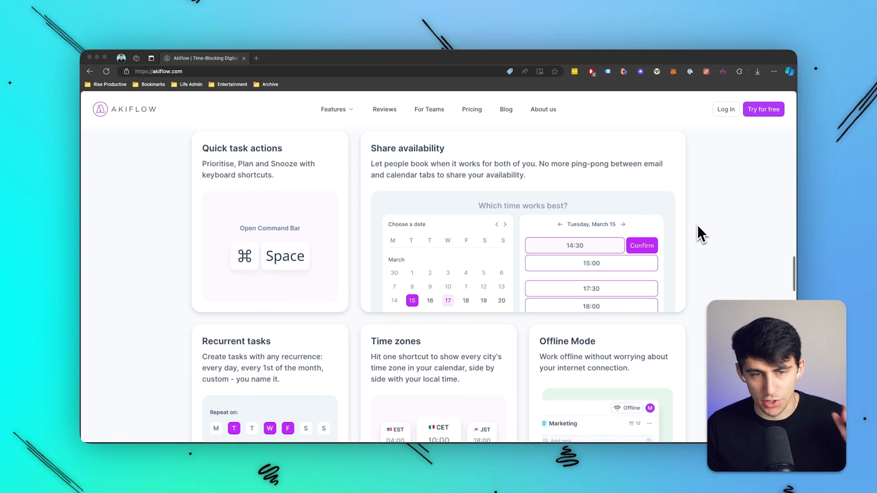
scroll(688, 231, "down", 2)
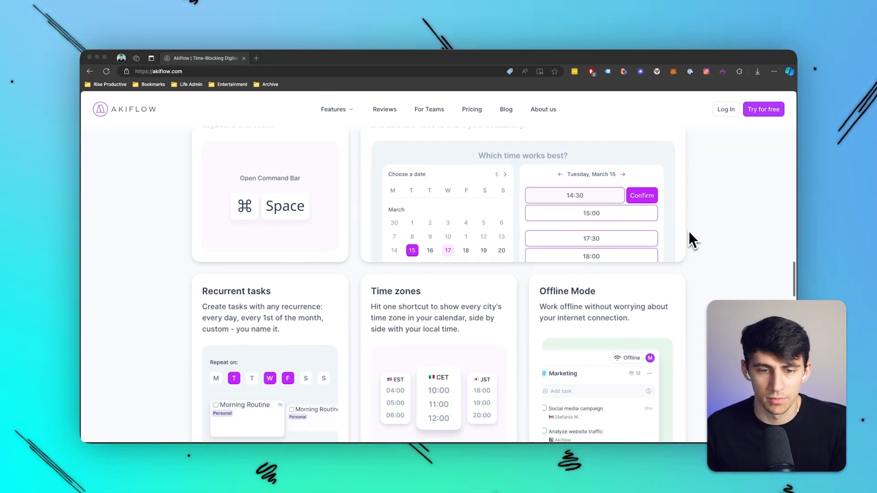
scroll(689, 231, "down", 1)
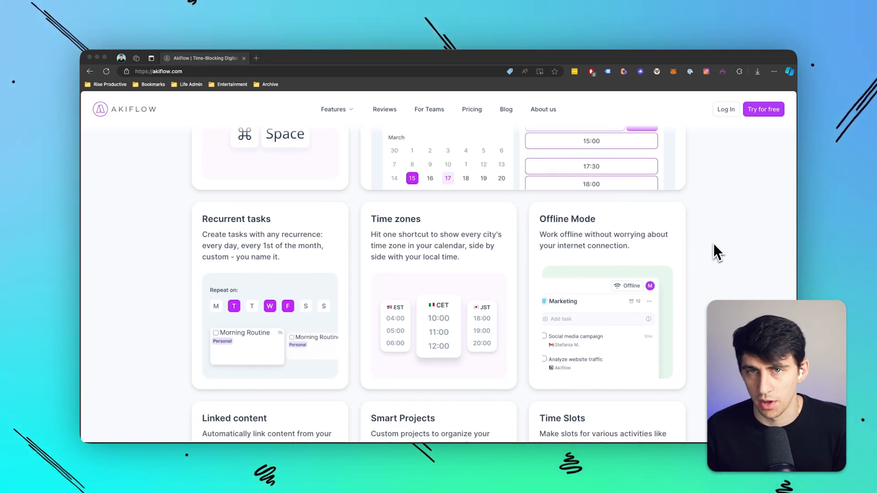
scroll(713, 244, "up", 5)
scroll(715, 242, "down", 1)
scroll(714, 242, "down", 1)
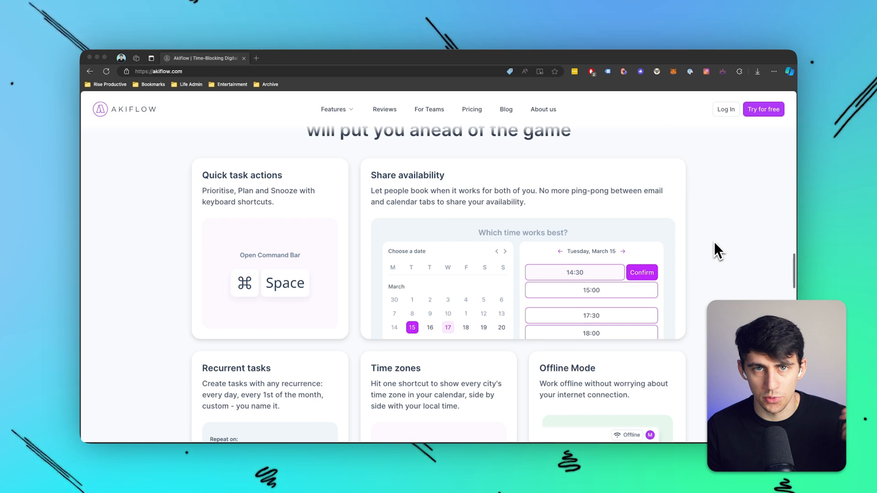
scroll(714, 242, "down", 1)
scroll(713, 243, "down", 1)
scroll(714, 244, "down", 1)
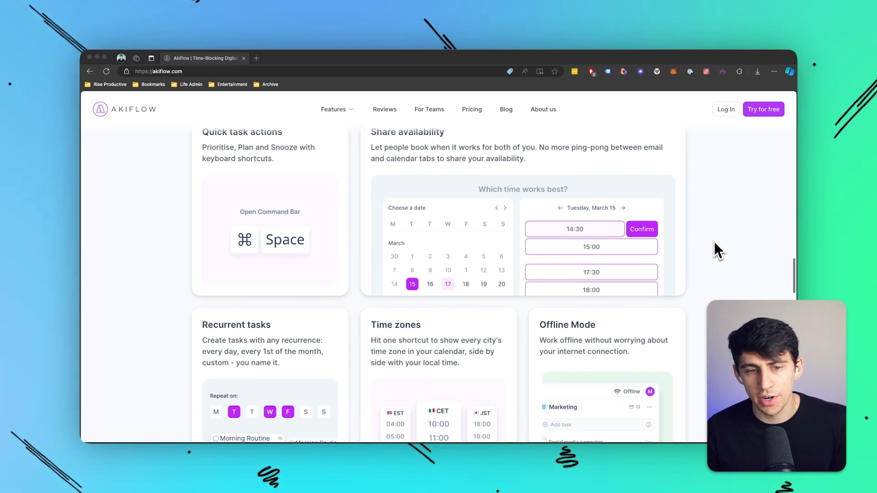
scroll(714, 244, "down", 2)
scroll(715, 242, "down", 1)
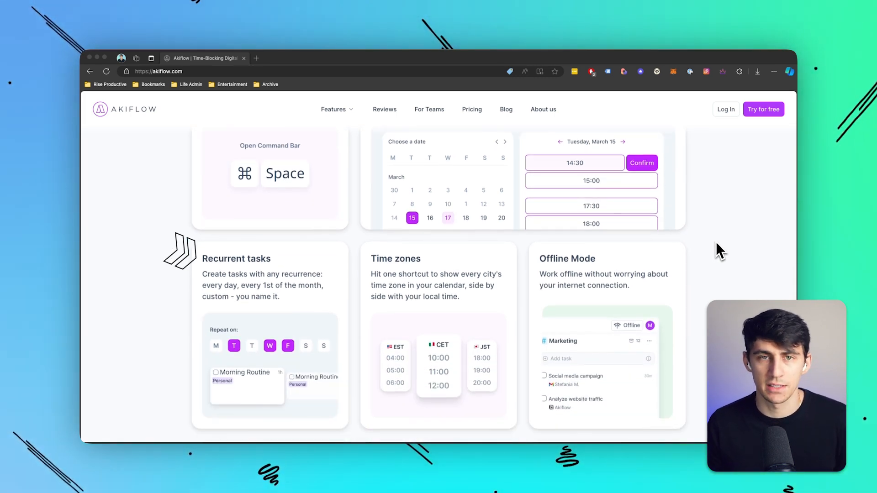
scroll(718, 237, "down", 1)
scroll(716, 222, "down", 1)
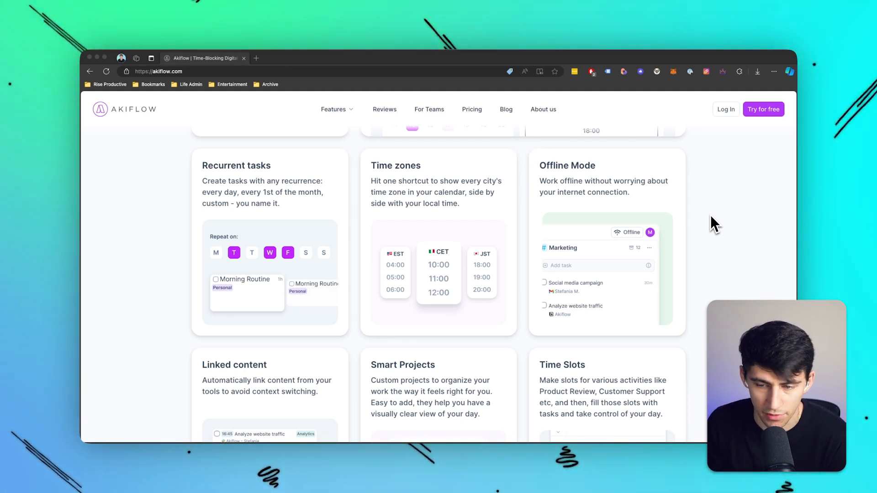
scroll(710, 216, "down", 5)
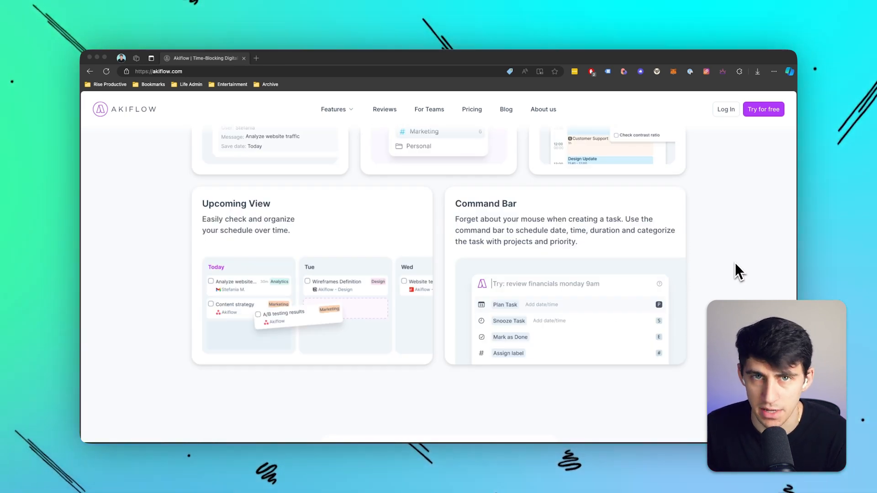
scroll(735, 263, "up", 10)
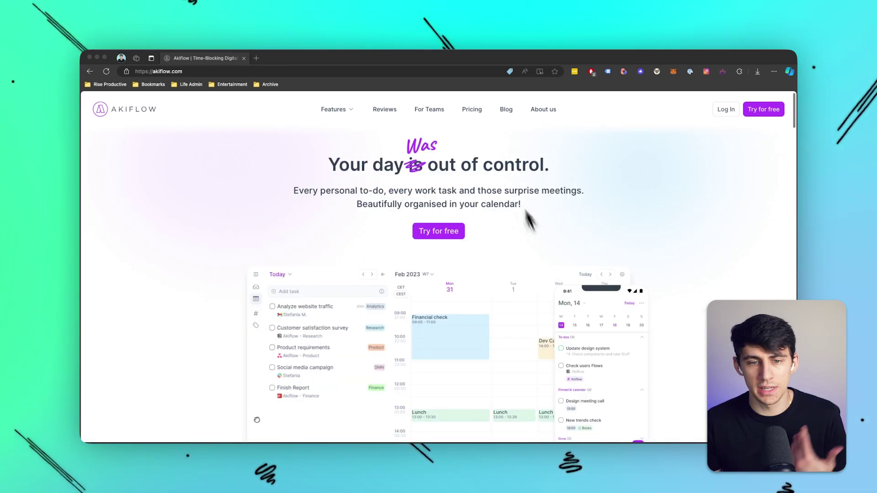
- View the Pricing page, then launch the Akiflow app from the system launcher
left_click(475, 104)
scroll(758, 288, "down", 5)
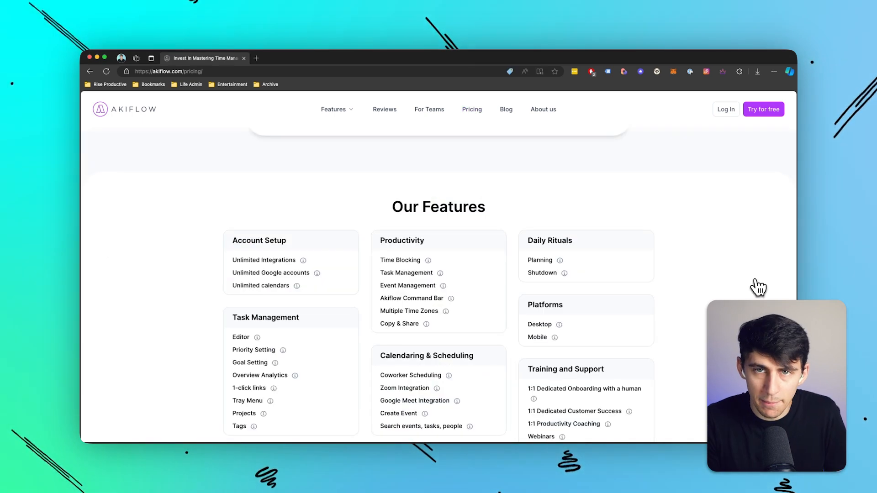
key("alt+space")
type("aki")
key("Return")
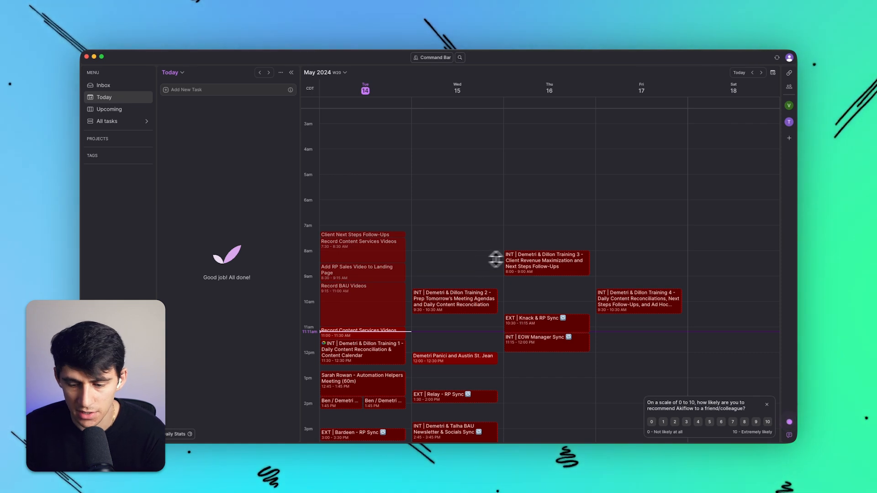
- Dismiss the recommendation survey and overlay a teammate's events on the calendar
left_click(768, 404)
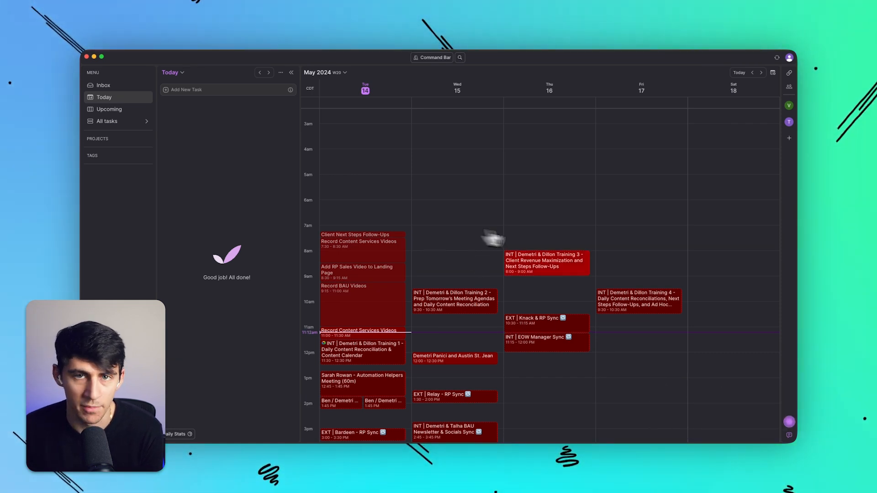
left_click(788, 122)
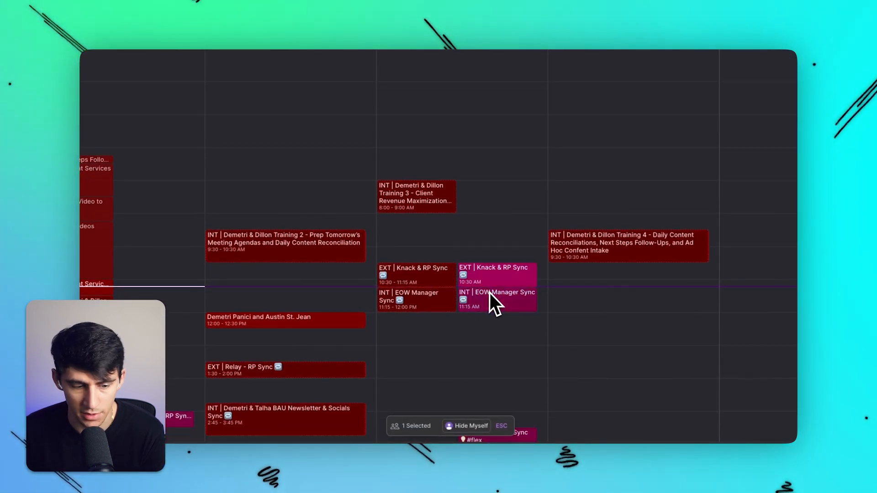
scroll(506, 351, "down", 3)
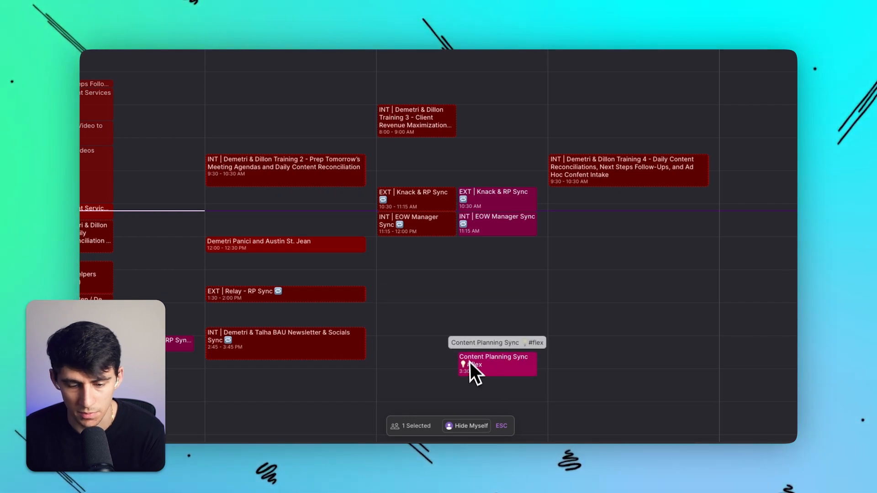
scroll(517, 254, "up", 3)
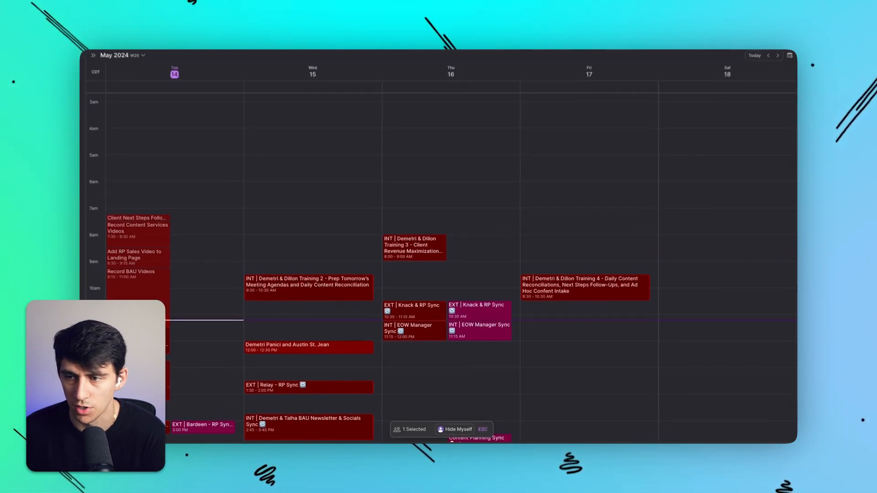
- Add the colleague via Meet with so his calendar shows beside mine
left_click(789, 96)
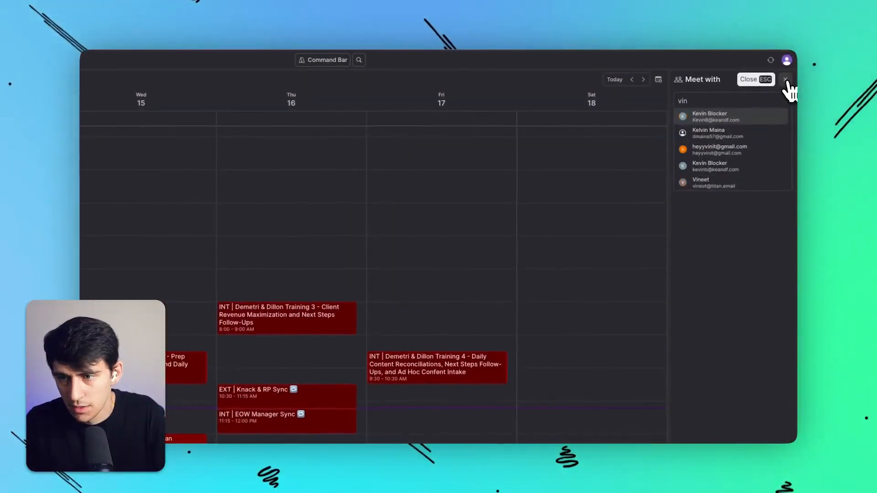
type("nicius")
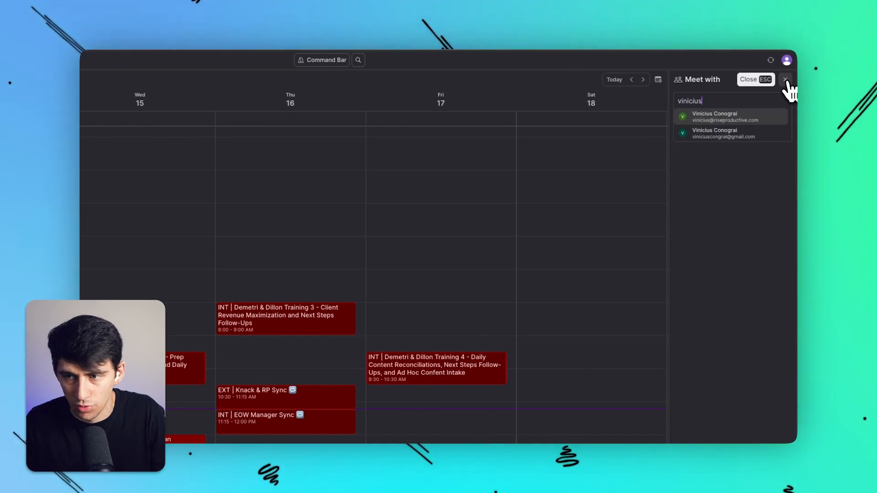
key("Return")
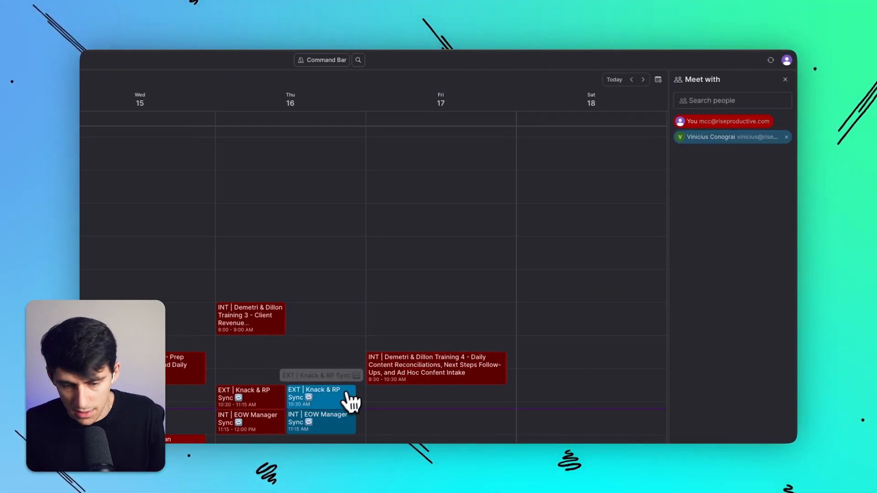
- Draft a Friday 11:30 meeting and assign it to the Meetings calendar
mouse_move(431, 337)
left_mouse_down()
mouse_move(421, 367)
mouse_move(420, 326)
left_mouse_up()
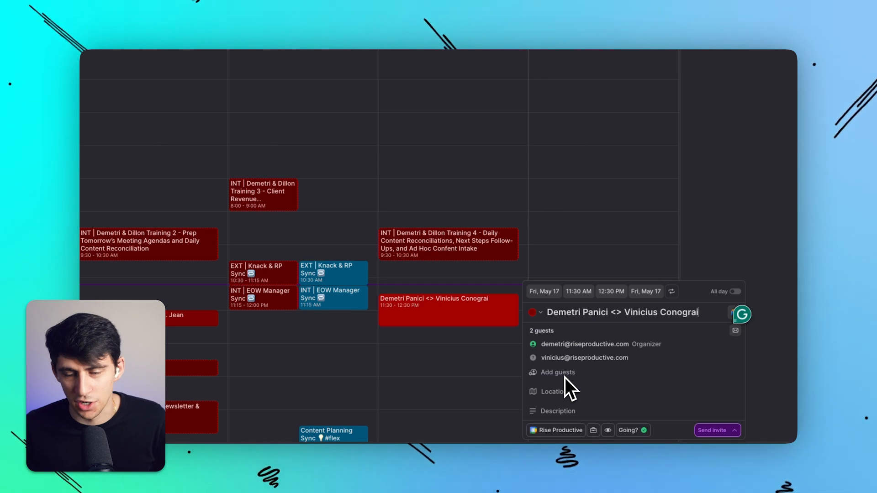
left_click(556, 430)
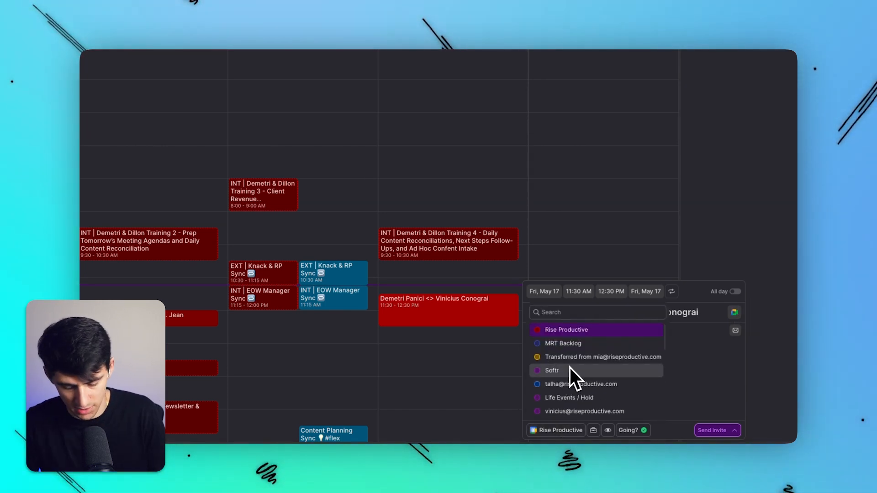
type("me")
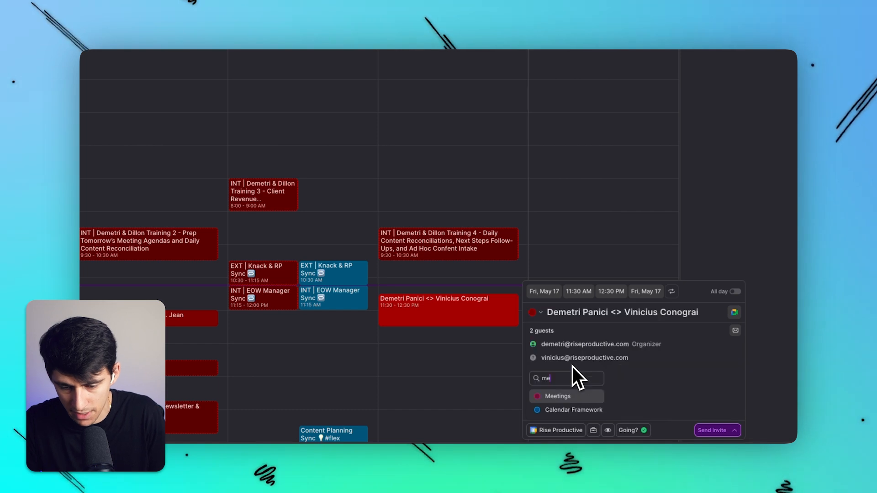
key("Return")
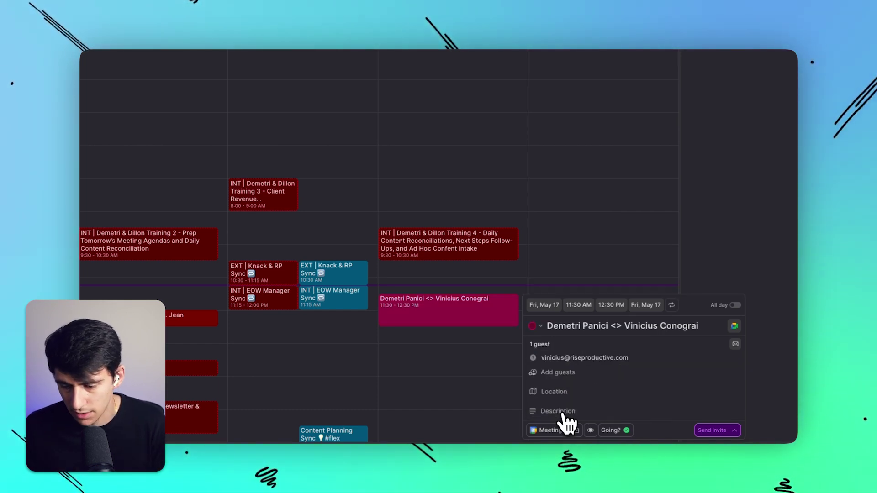
- Discard the drafted meeting from the Send invite menu so no invite is sent
left_click(733, 430)
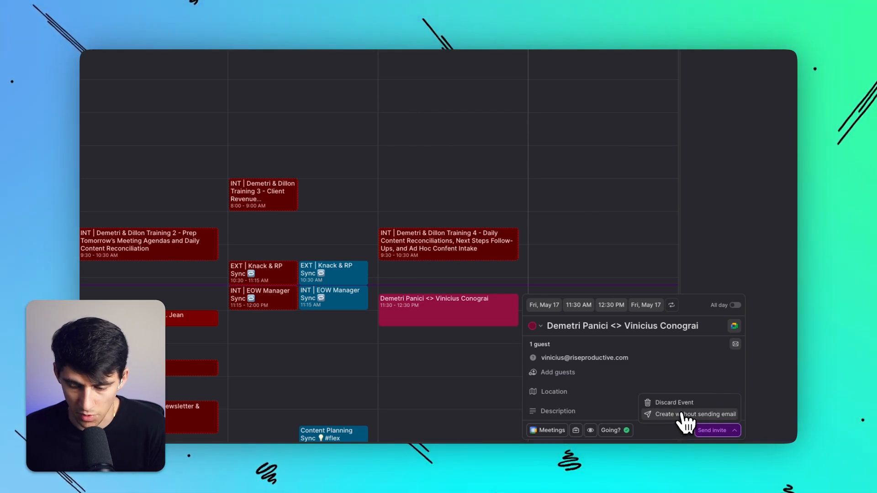
left_click(692, 405)
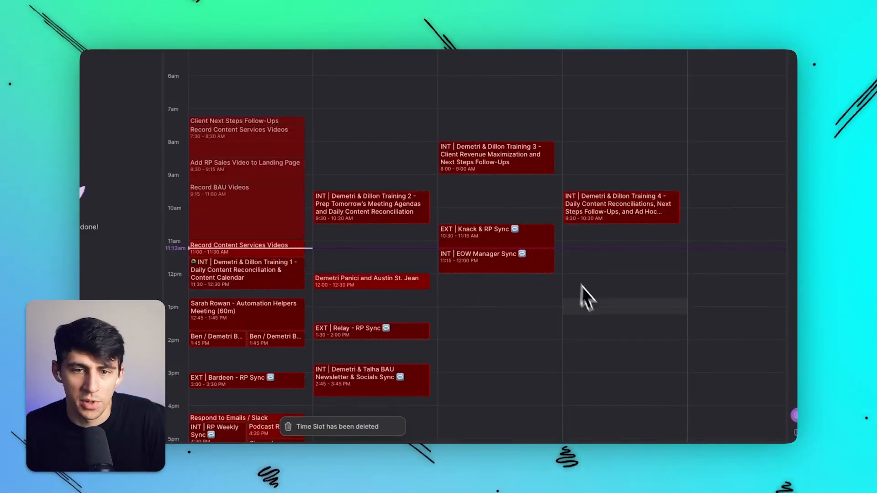
- Mark Friday 11:30 AM–2:00 PM and Thursday 12:15–3:00 PM as shareable availability
key("s")
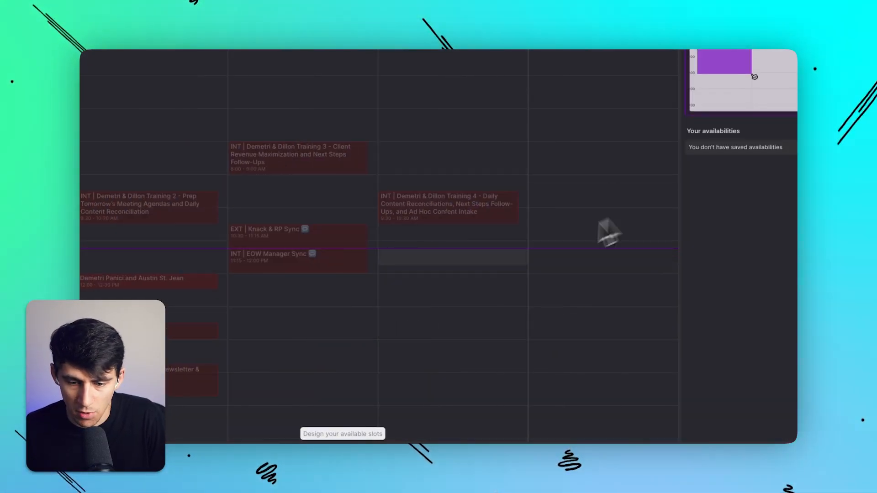
left_click_drag(445, 261, 471, 337)
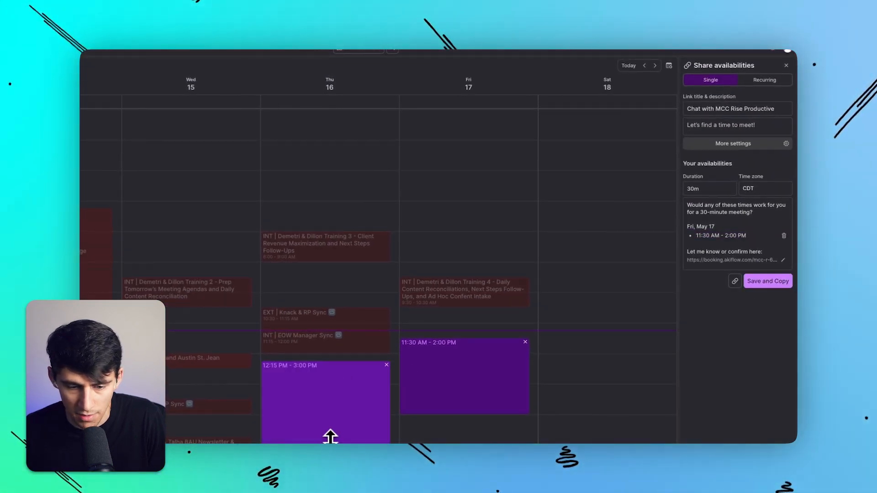
left_click_drag(330, 437, 331, 439)
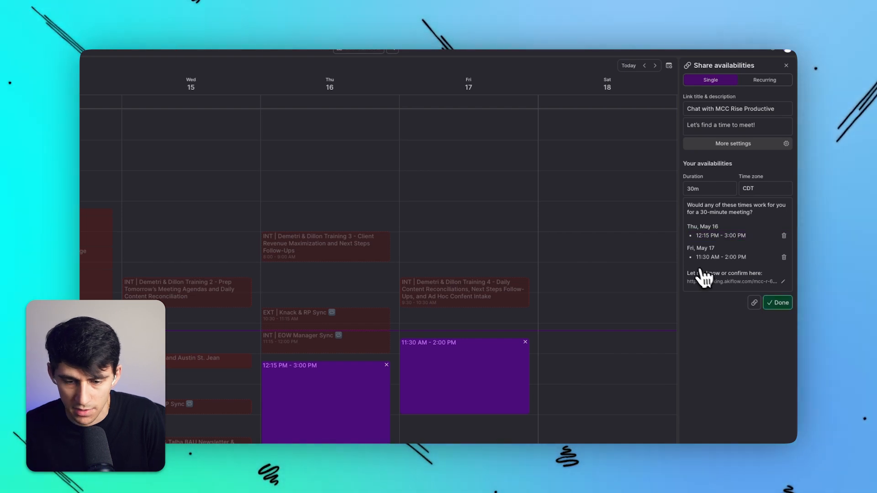
- Start a new Gmail message and confirm the recipient address
key("super+space")
type("gmail")
key("Return")
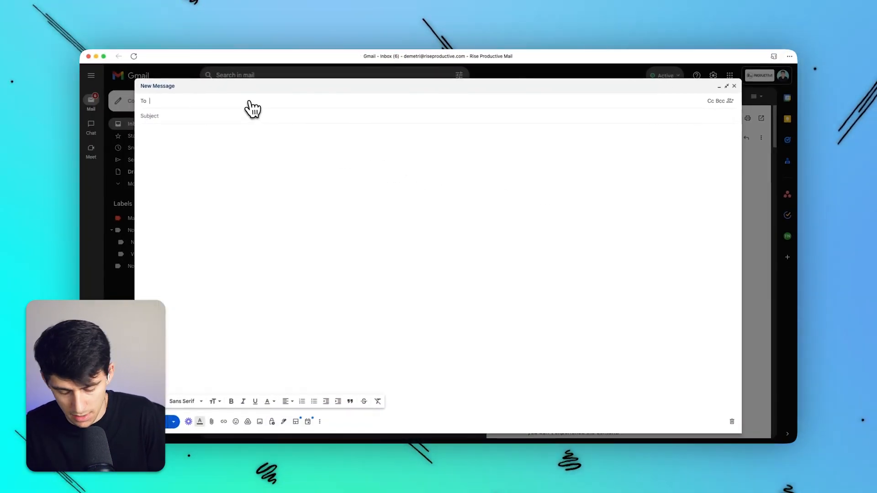
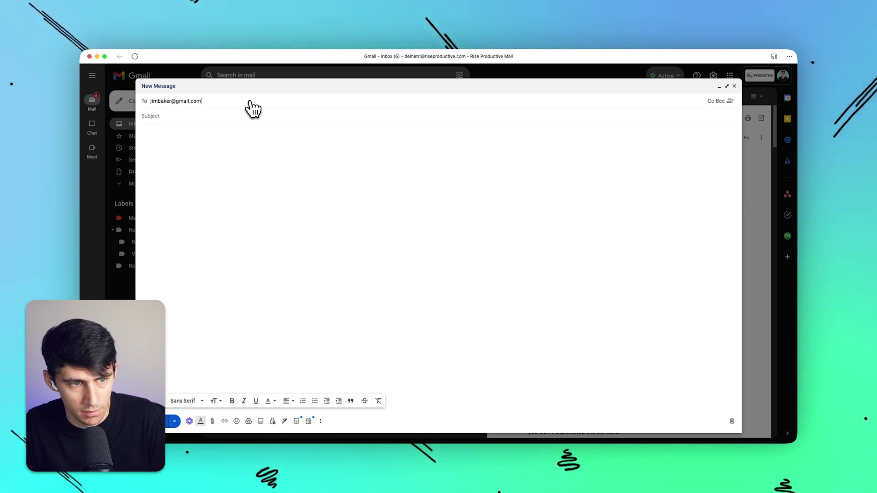
key("Tab")
type("M")
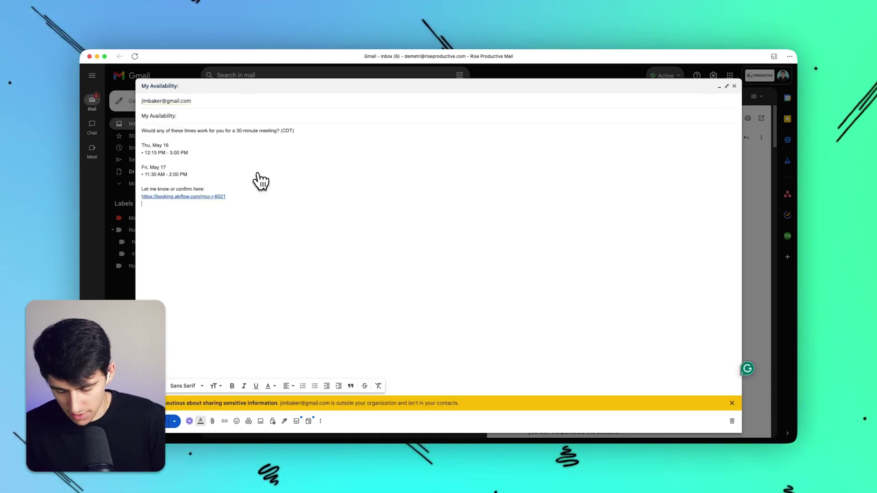
- Insert the personal signature and follow the booking link in the draft
left_click(285, 421)
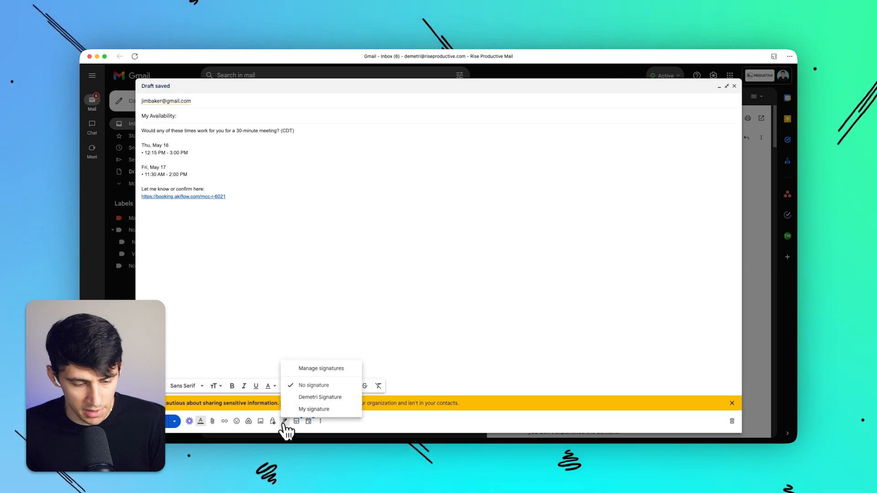
left_click(320, 398)
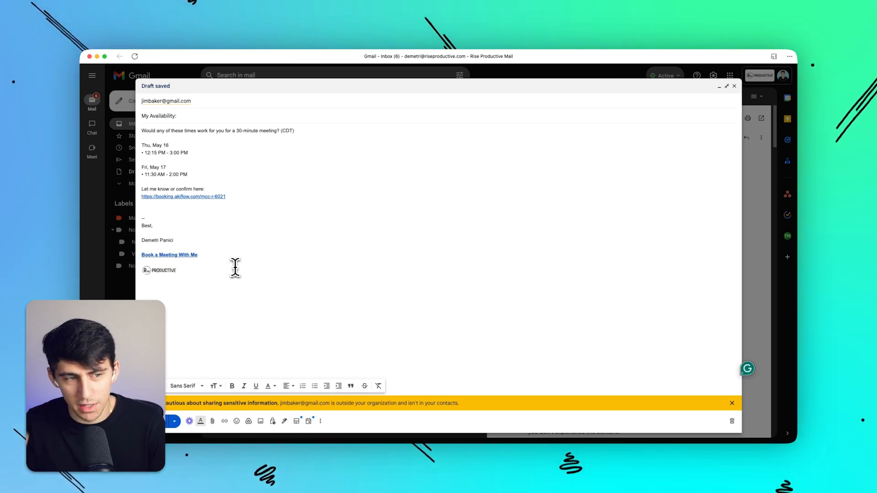
left_click(218, 198)
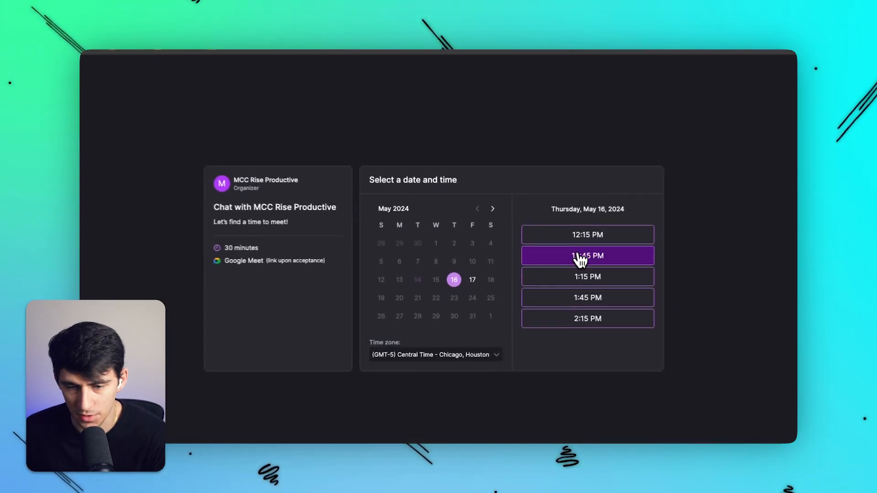
- Book the Thursday, May 16 1:15 PM slot and schedule it with the invitee's details
left_click(569, 256)
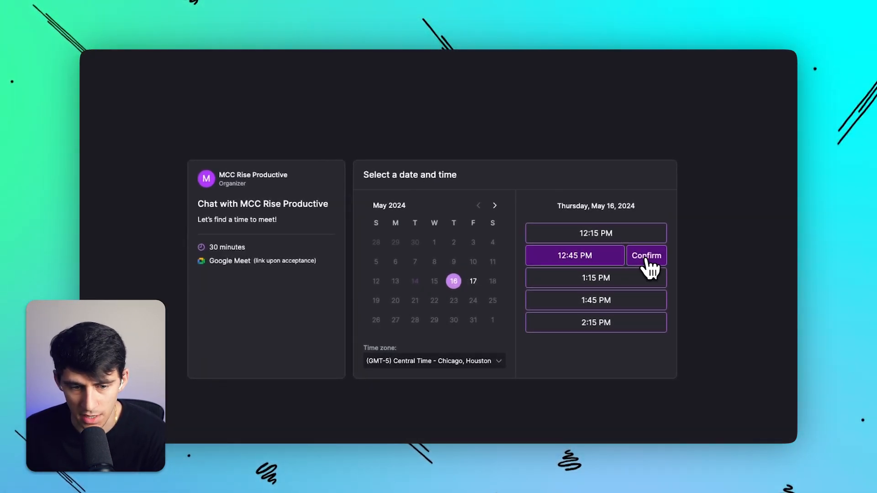
left_click(645, 278)
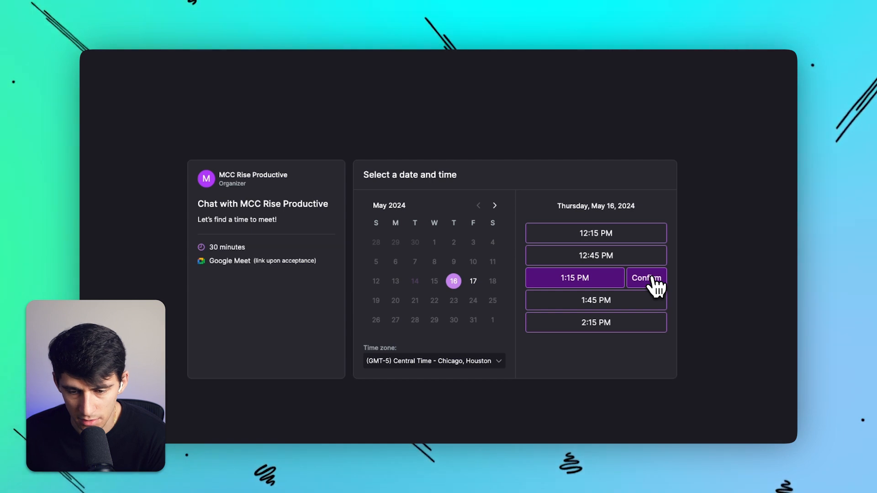
left_click(647, 278)
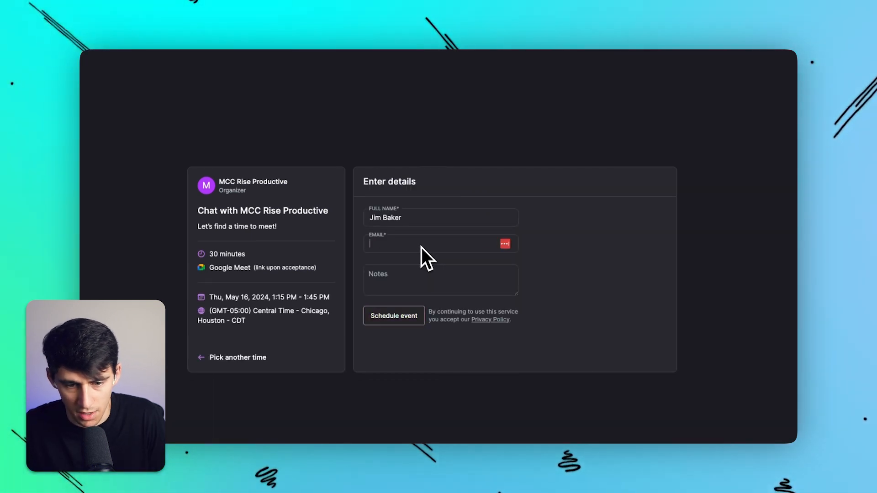
left_click(391, 334)
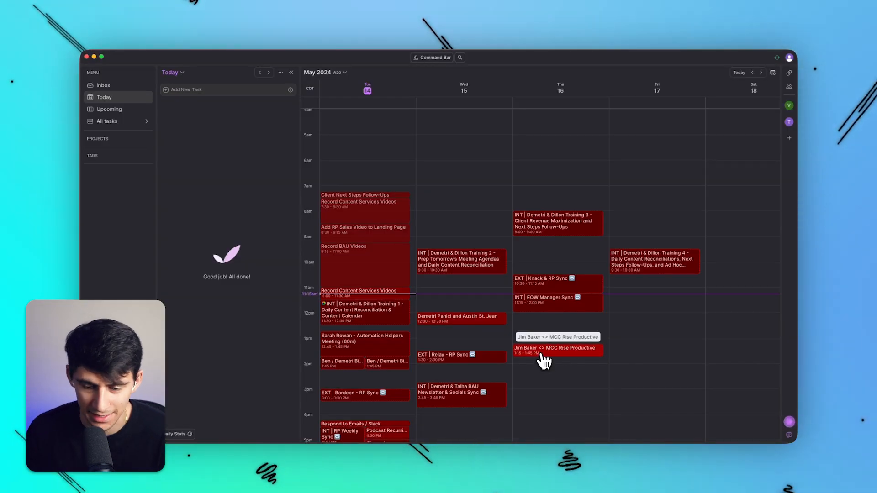
- Show the details of the newly booked Thursday 1:15 PM meeting
left_click(545, 361)
left_click(541, 358)
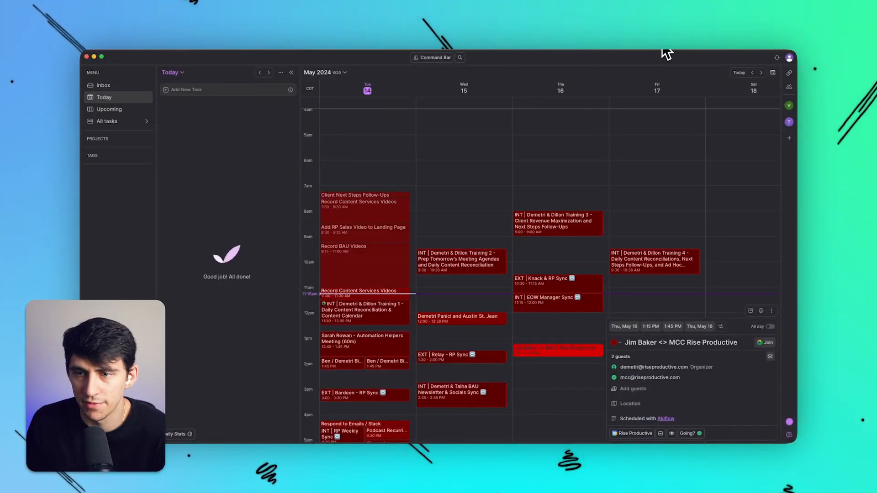
- Show today's upcoming events from the menu bar
left_click(322, 54)
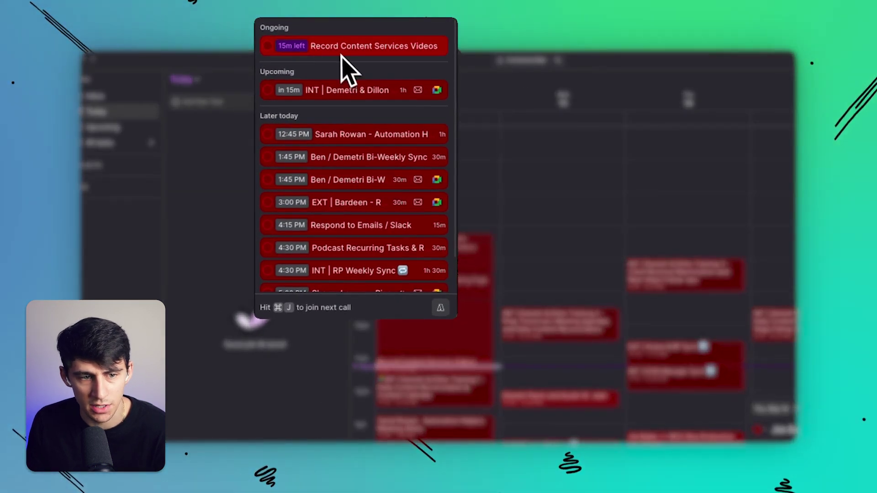
scroll(349, 226, "down", 2)
scroll(349, 231, "down", 2)
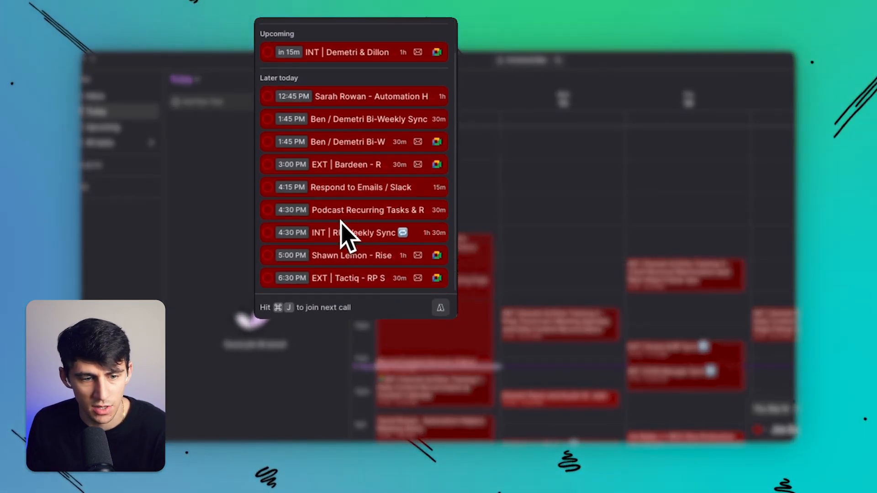
scroll(349, 231, "up", 4)
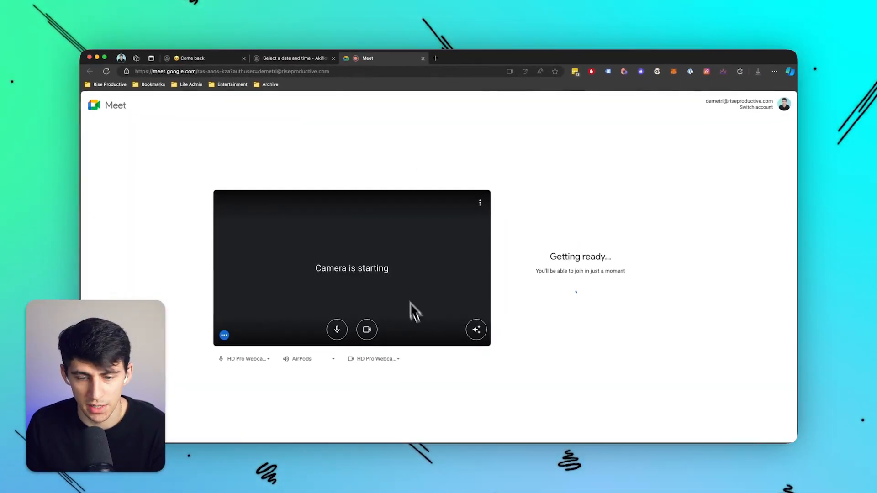
- Close the Meet call and switch back to the Akiflow calendar
left_click(425, 60)
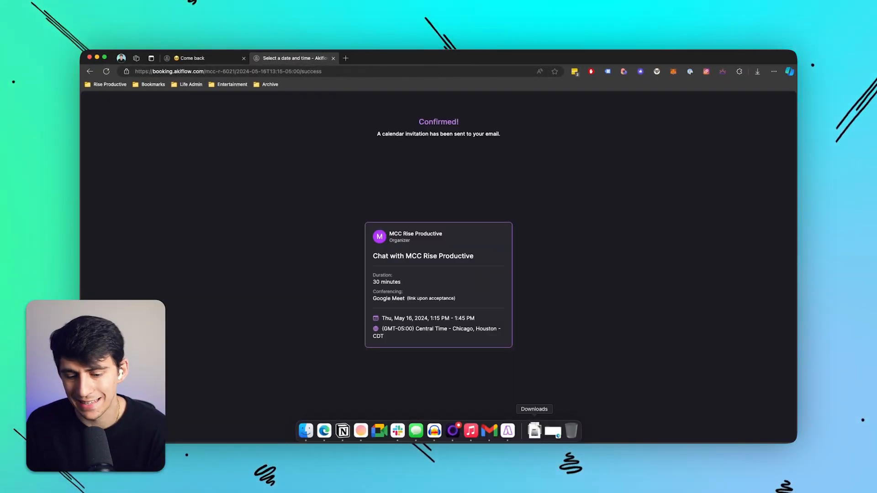
left_click(506, 430)
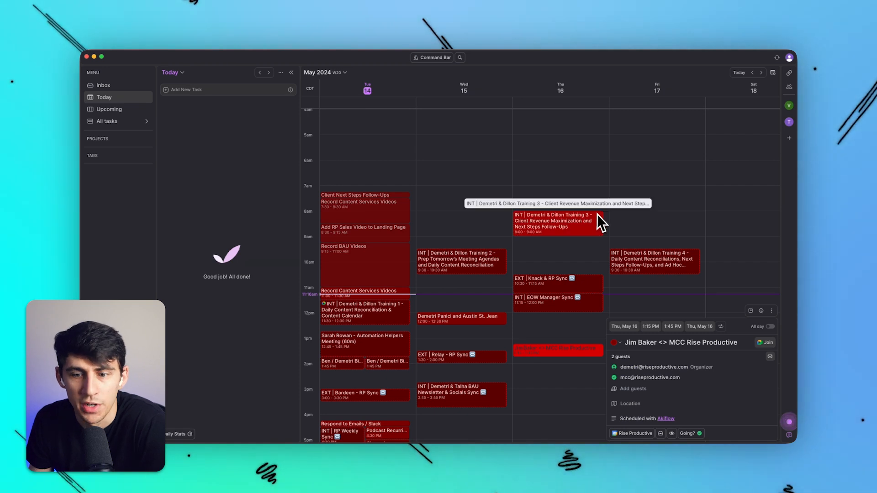
- Delete the Thursday 1:15 PM booked meeting via its context menu and confirm the deletion
right_click(595, 357)
left_click(610, 416)
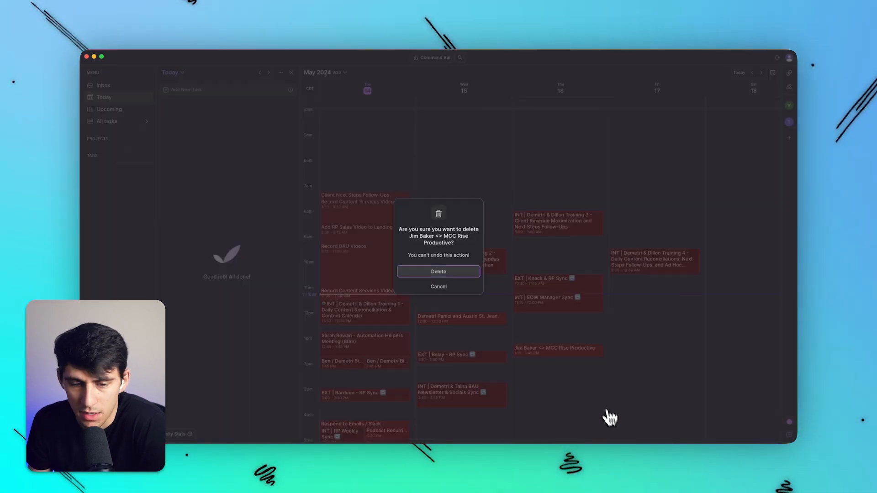
left_click(438, 267)
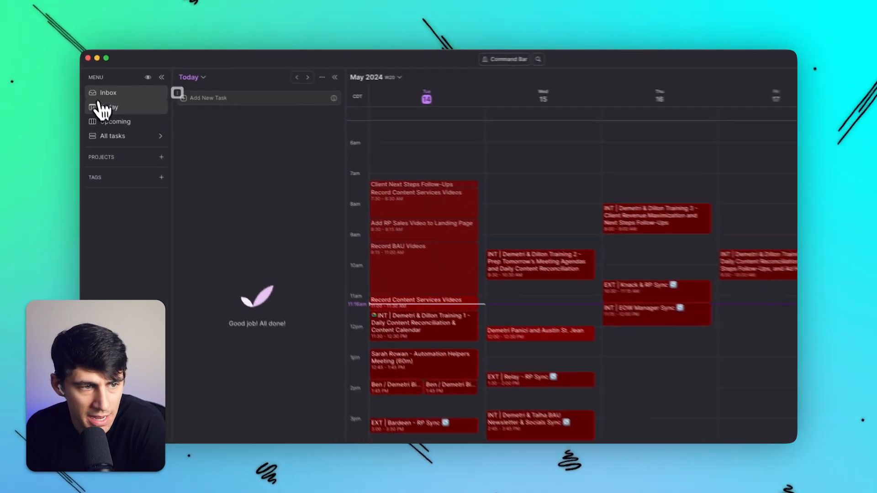
- Hide the task sidebar and go to Settings > Integrations from the account menu
left_click(103, 85)
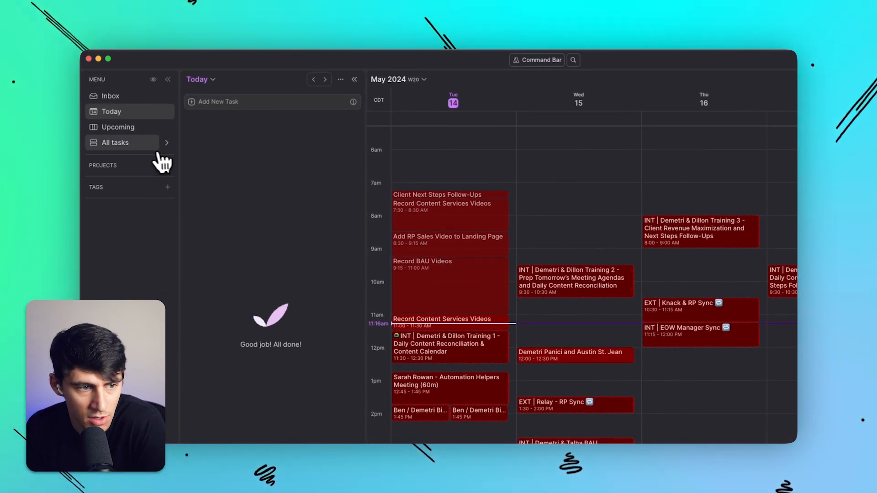
left_click(180, 175)
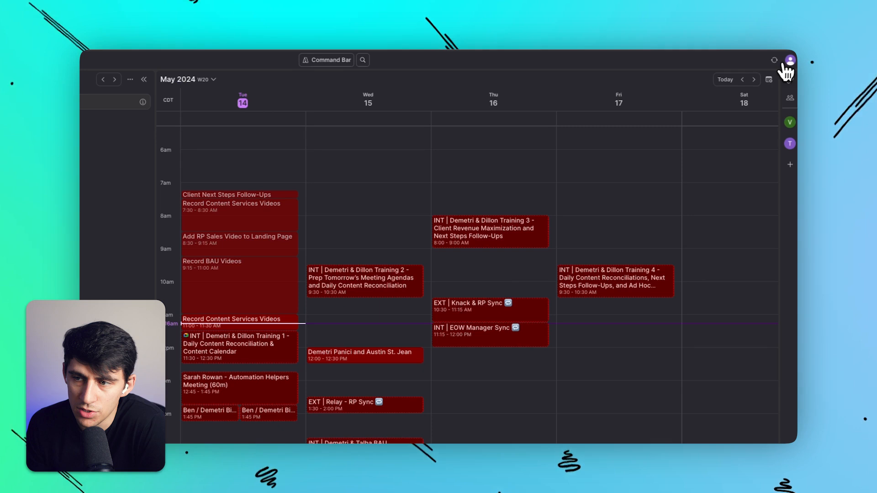
left_click(786, 60)
left_click(721, 91)
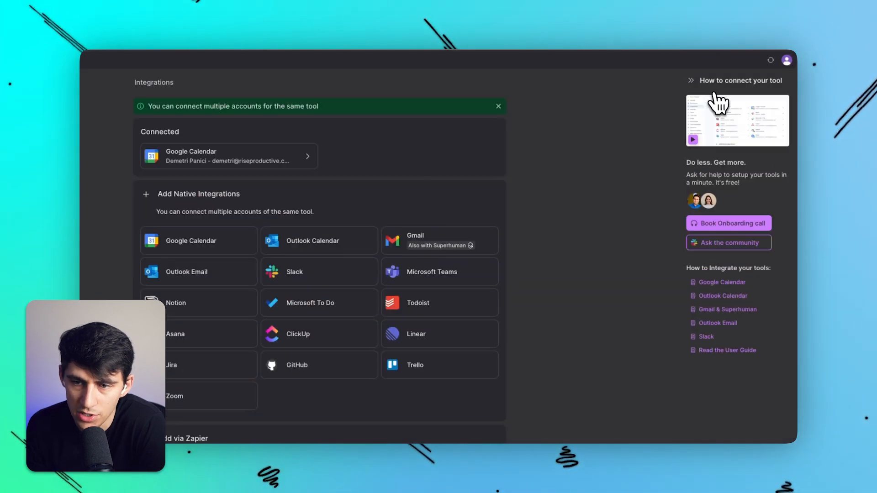
left_click(691, 80)
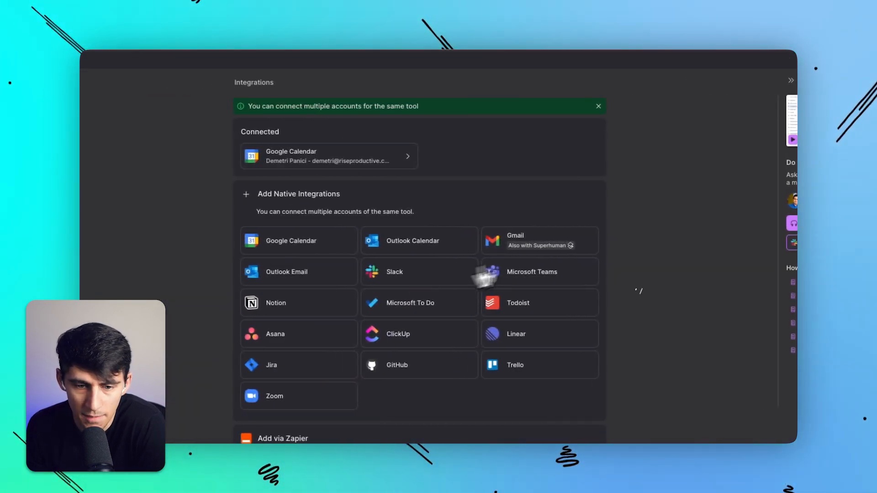
- Connect the Todoist integration and switch off importing the Inbox project, keeping MRT Backlog
left_click(561, 298)
left_click(639, 118)
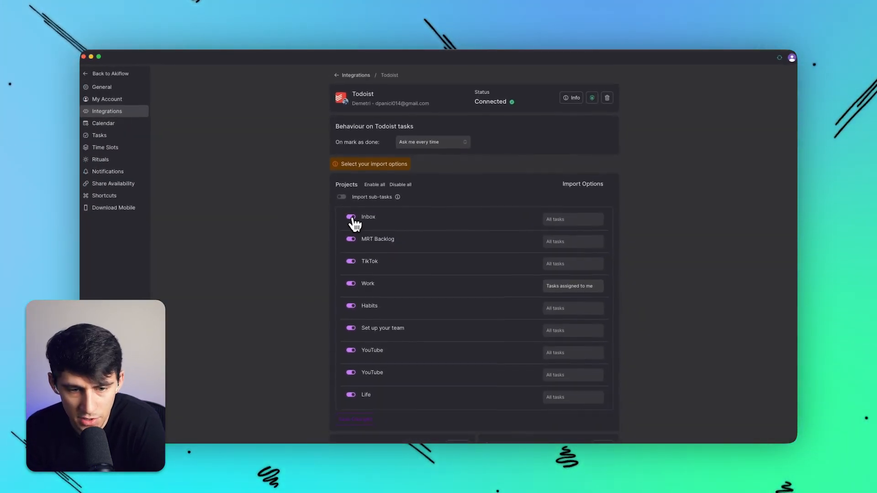
left_click(352, 217)
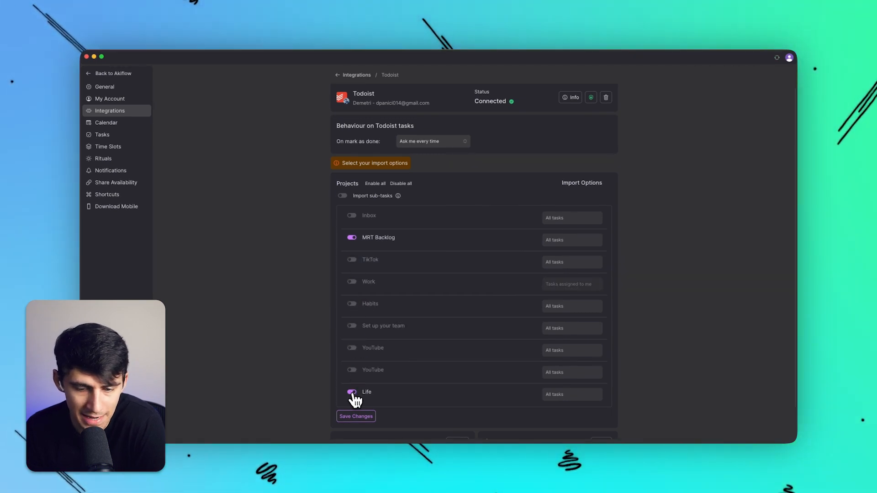
scroll(424, 319, "down", 2)
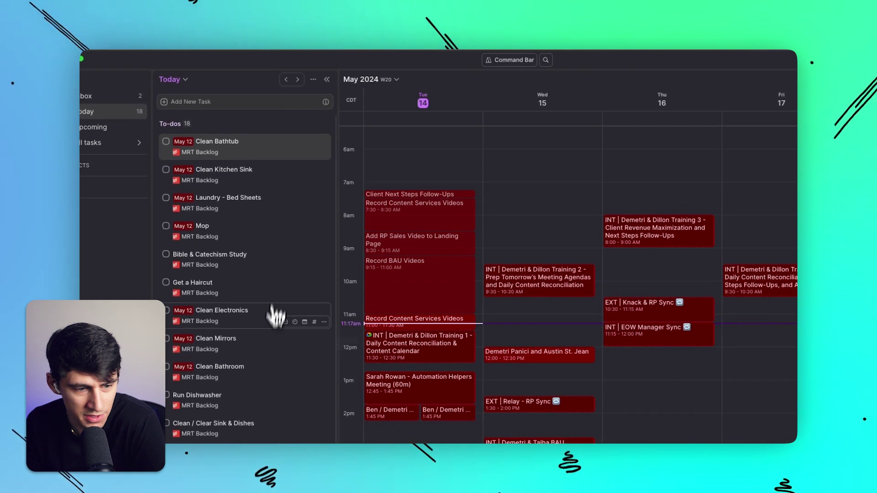
scroll(271, 322, "down", 3)
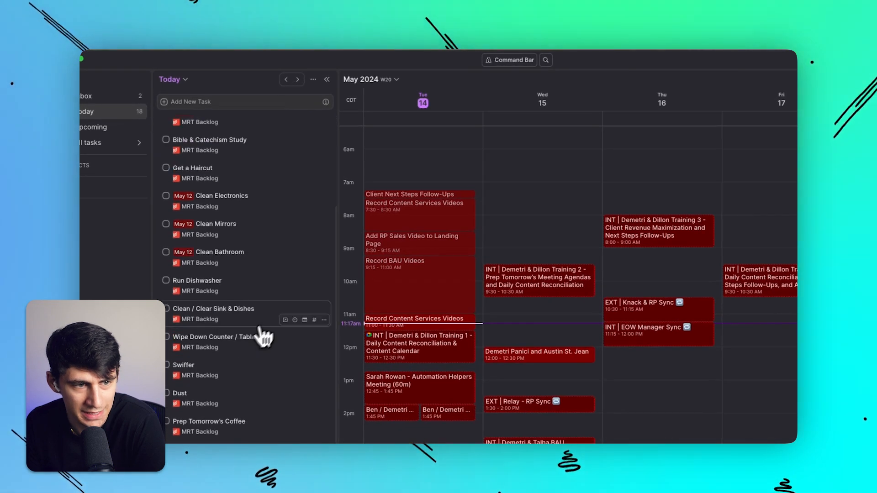
- Select Record BAU Videos and drag Record Content Services Videos to a later time slot
left_click(420, 274)
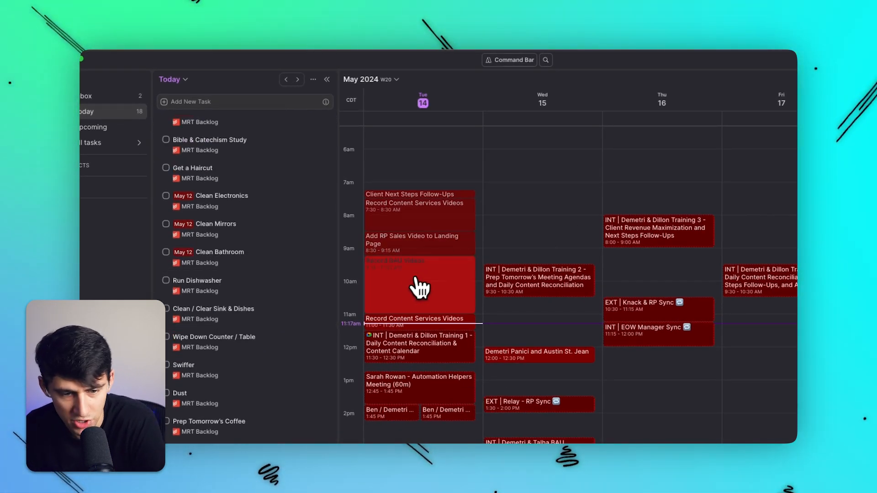
key("Escape")
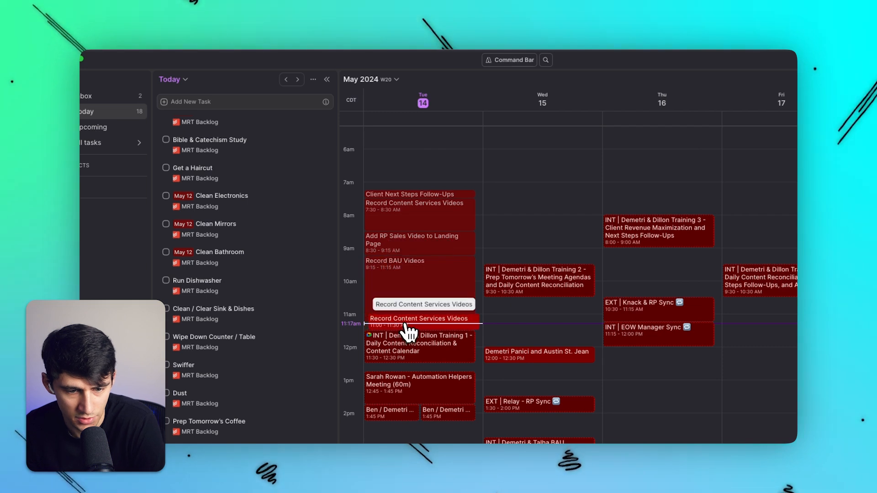
mouse_move(409, 332)
left_mouse_down()
mouse_move(425, 331)
mouse_move(436, 384)
left_mouse_up()
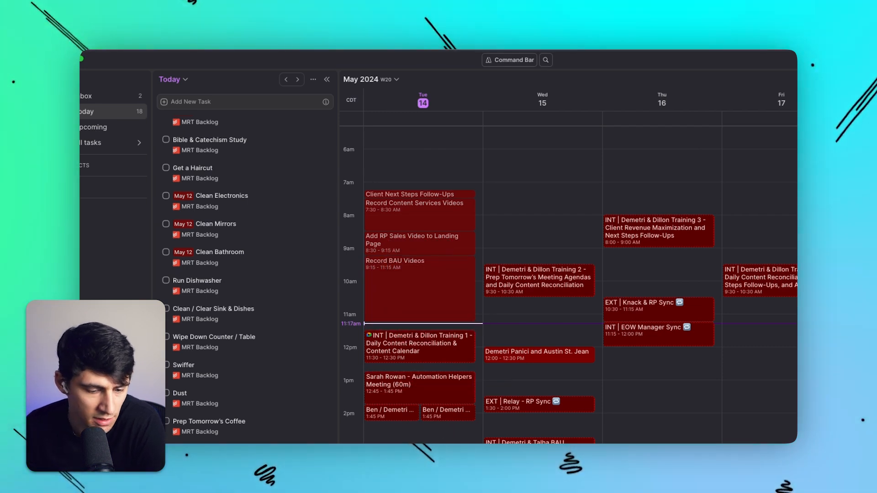
scroll(569, 285, "down", 1)
scroll(569, 284, "down", 1)
scroll(569, 284, "down", 1)
scroll(568, 284, "down", 1)
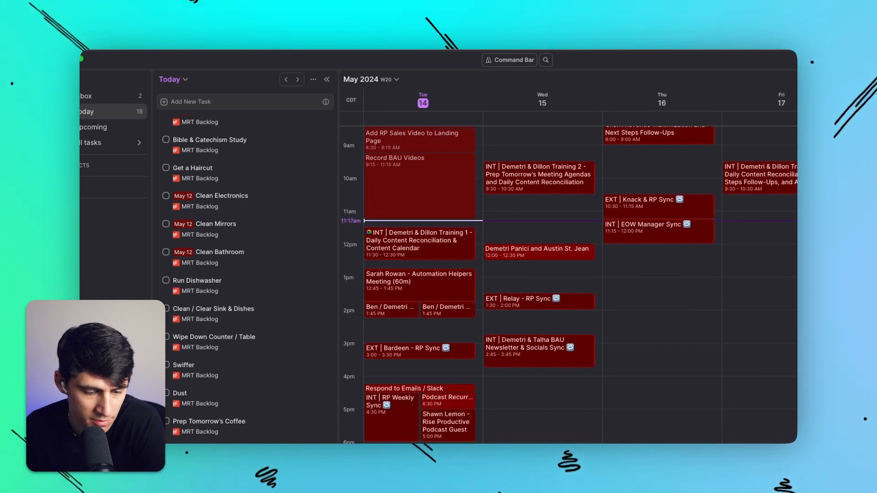
- Review the Record BAU Videos event details, glance at the Training 3 meeting, then close the popup
left_click(412, 199)
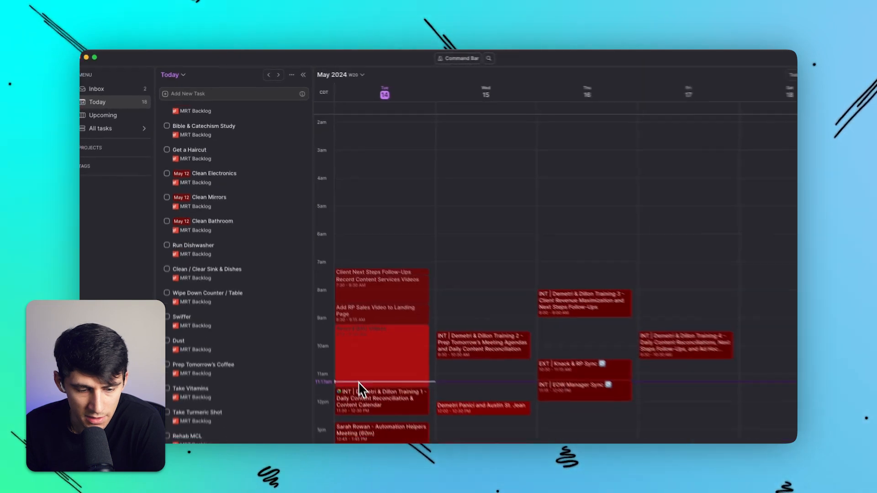
left_click(356, 336)
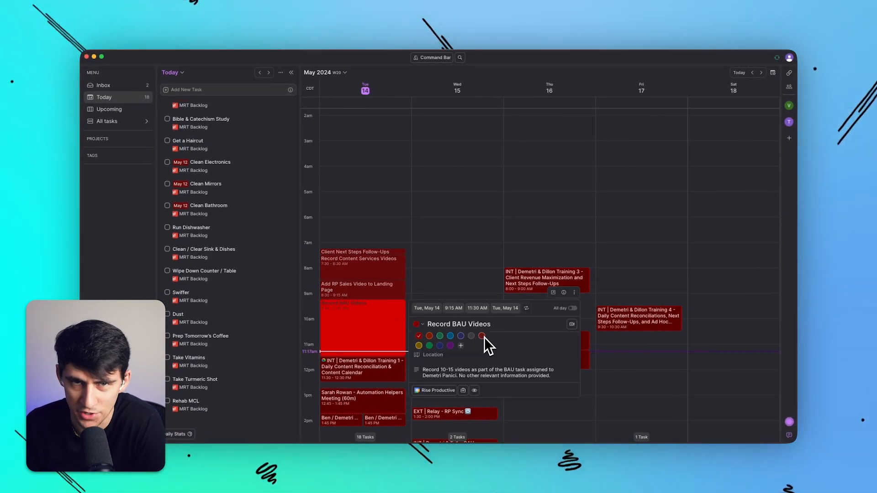
left_click(419, 336)
left_click(391, 304)
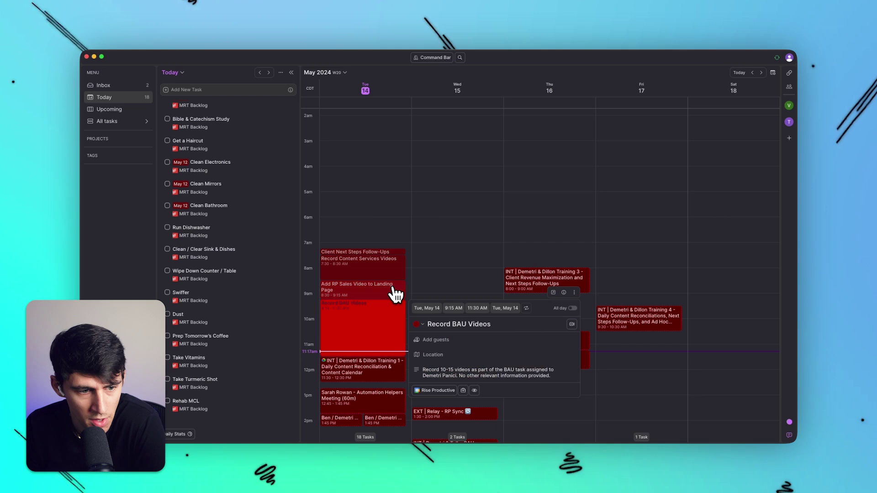
left_click(552, 284)
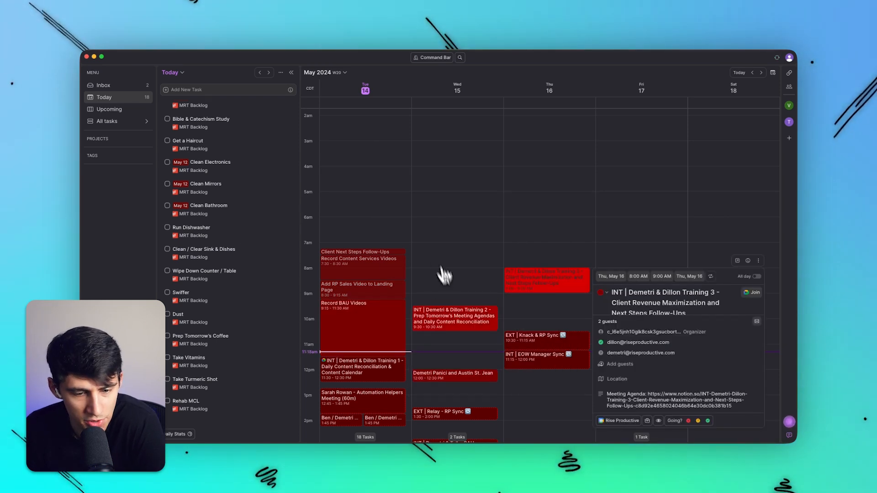
left_click(400, 327)
key("Escape")
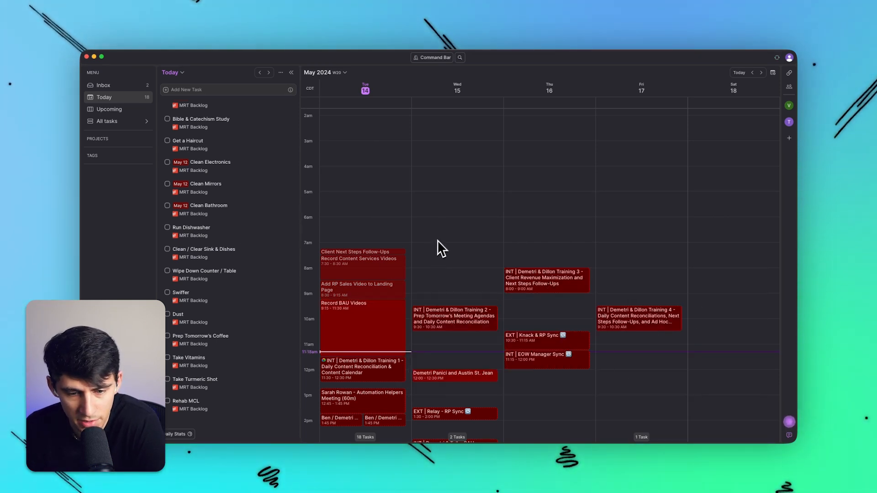
scroll(439, 274, "down", 4)
scroll(454, 307, "down", 6)
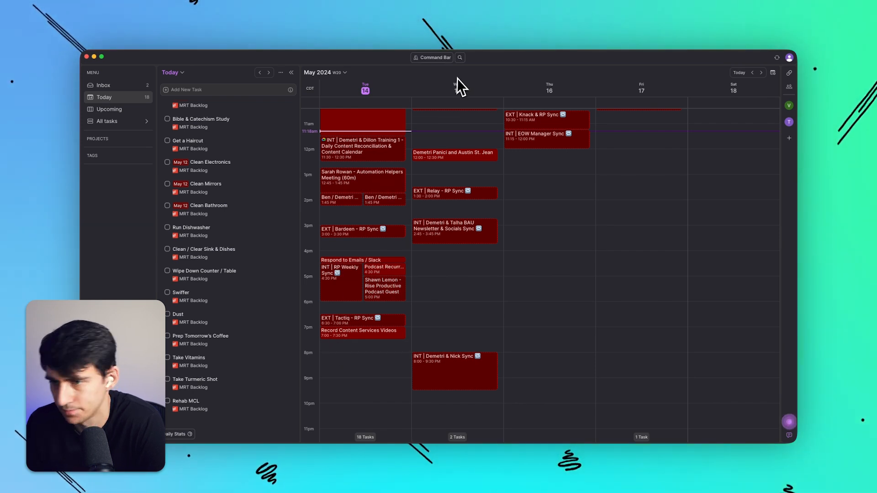
mouse_move(206, 339)
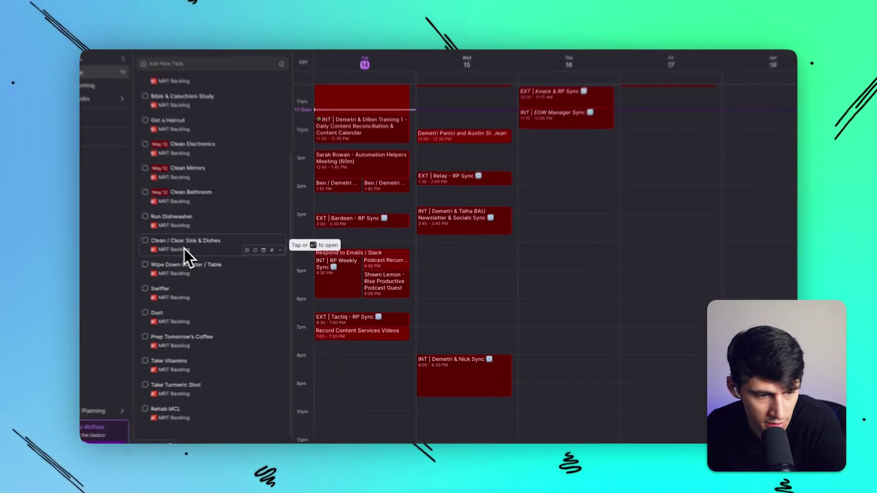
- Schedule Clean / Clear Sink & Dishes at Tuesday 7:30 PM and Wipe Down Counter / Table right after it
left_click_drag(184, 248, 352, 353)
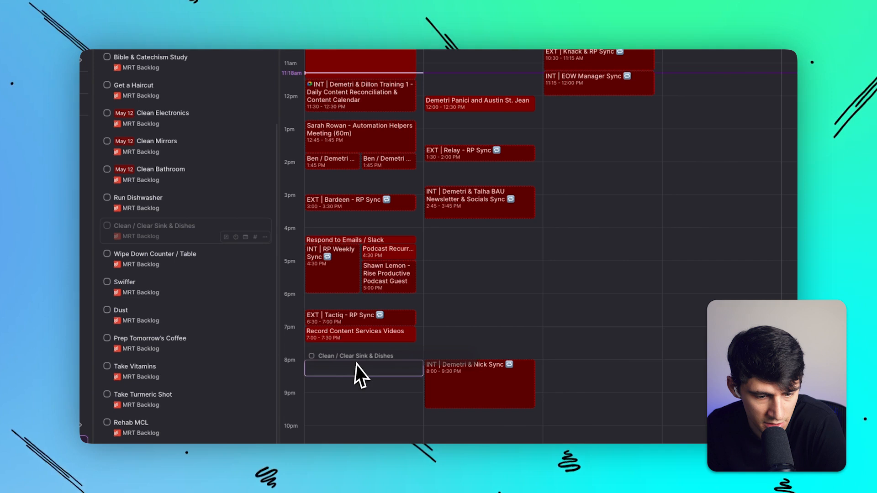
left_click(365, 355)
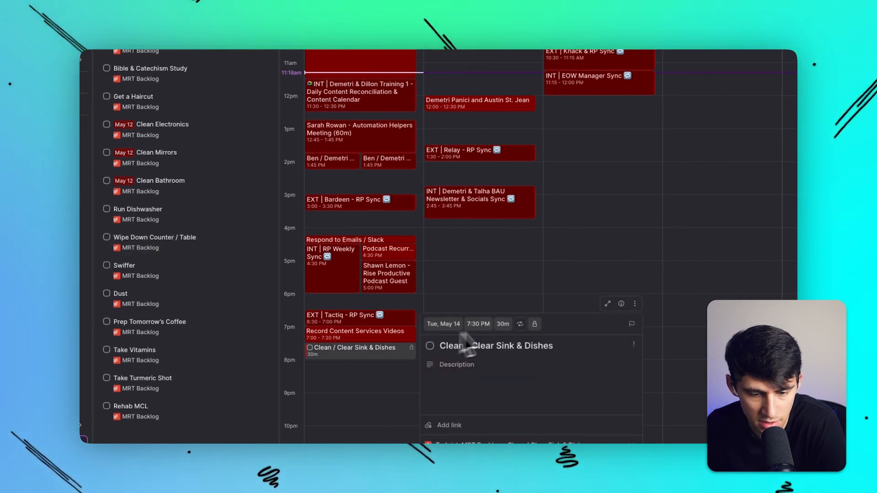
left_click(337, 359)
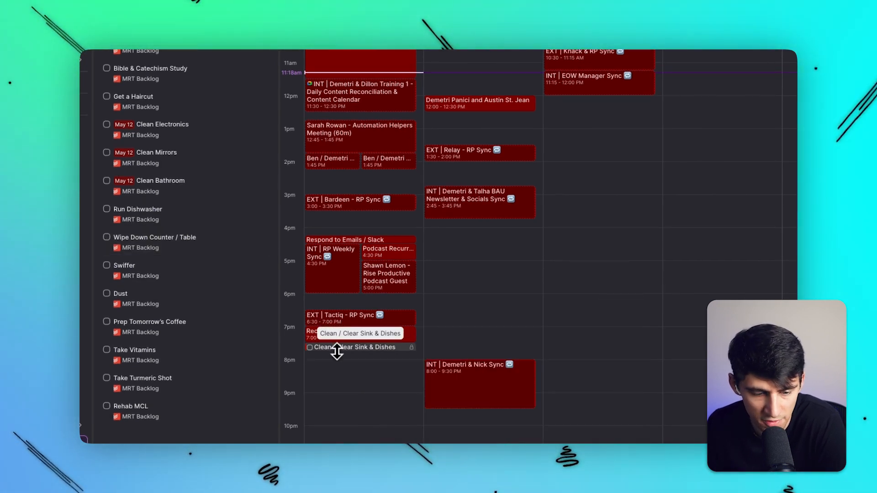
left_click_drag(144, 245, 344, 364)
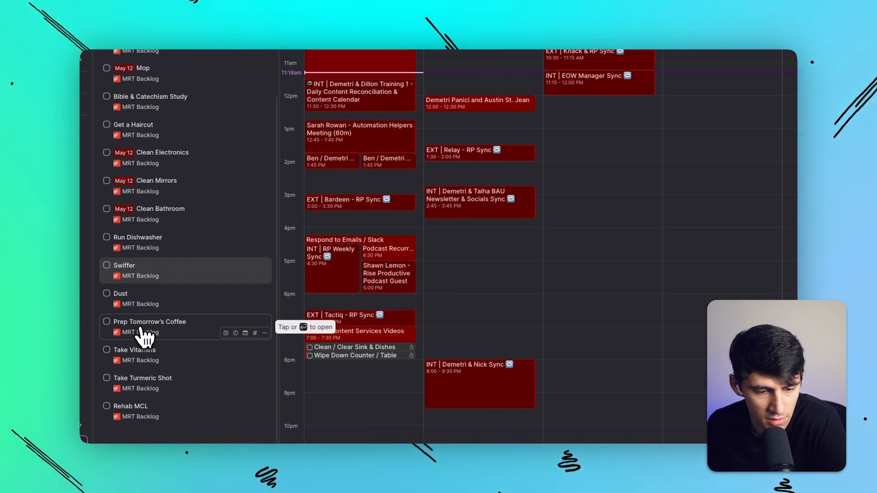
- Mark Prep Tomorrow's Coffee done (leaving the Todoist copy unchanged) and mark Take Vitamins done
left_click(176, 331)
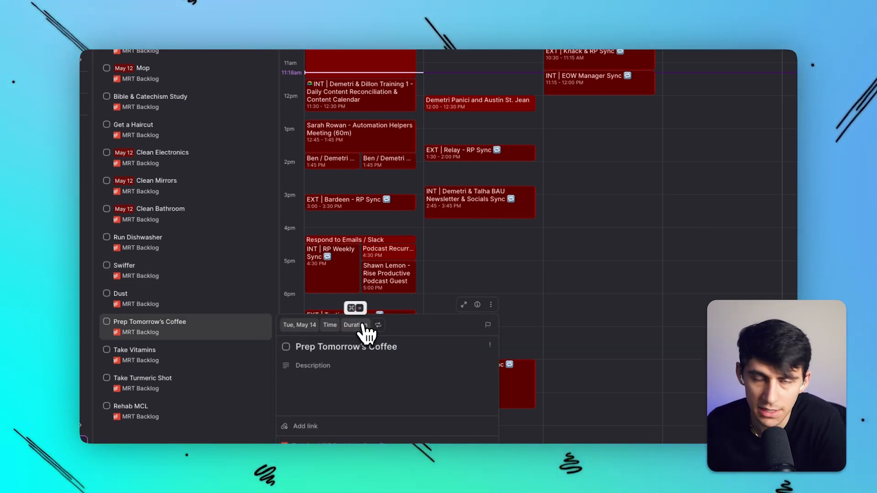
left_click(286, 347)
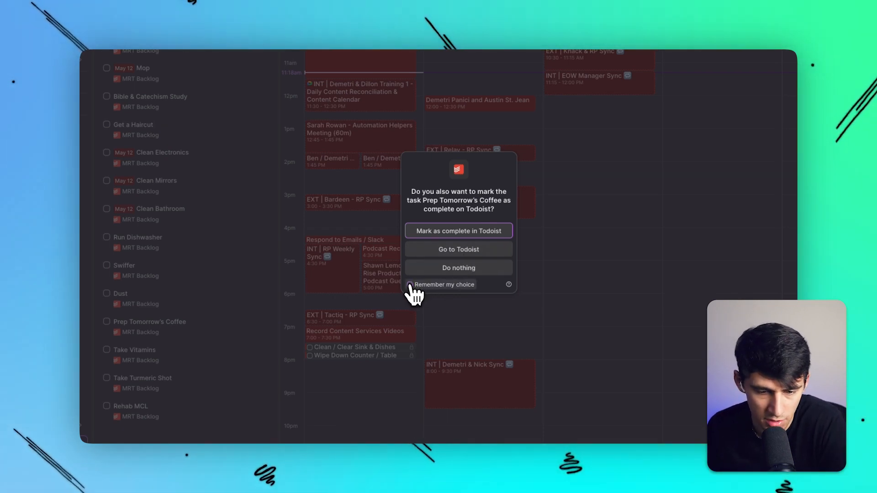
left_click(436, 269)
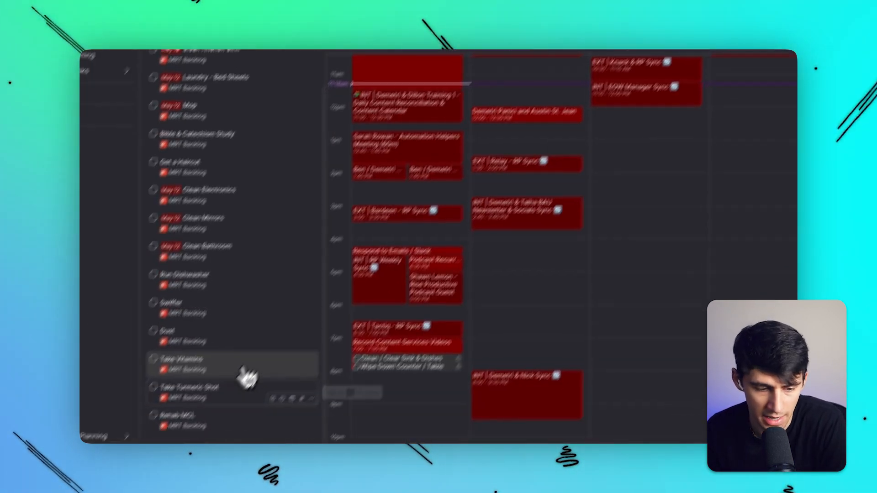
key("d")
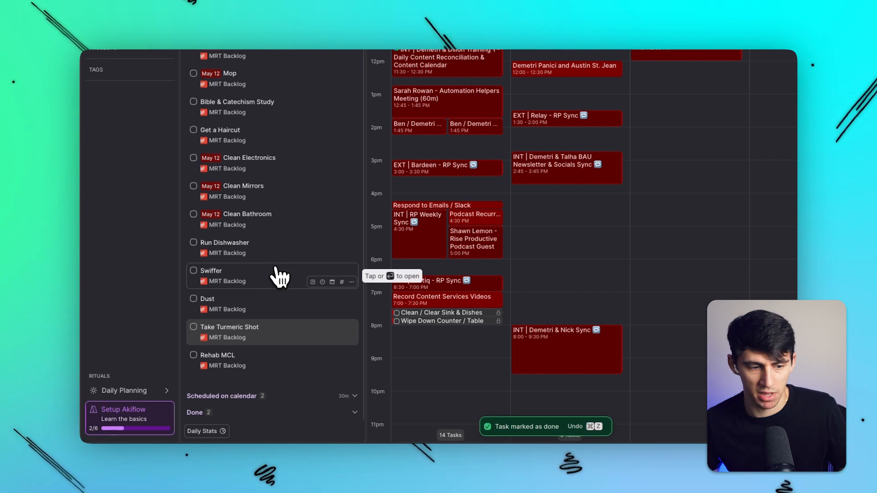
scroll(267, 178, "up", 1)
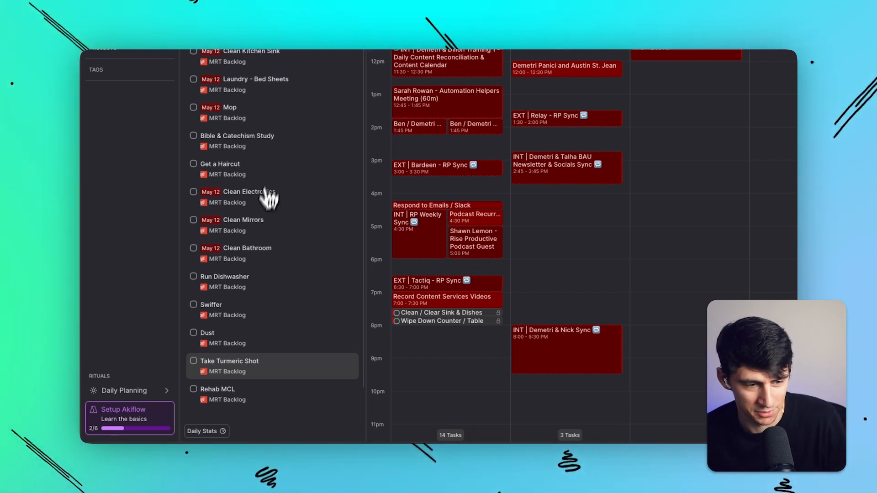
- Reschedule Get a Haircut to Thursday, May 16
left_click(264, 170)
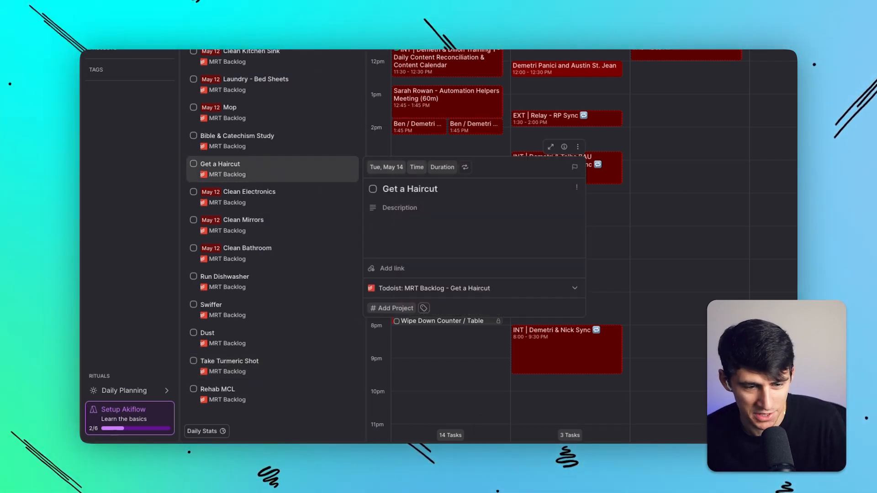
left_click(396, 169)
left_click(431, 306)
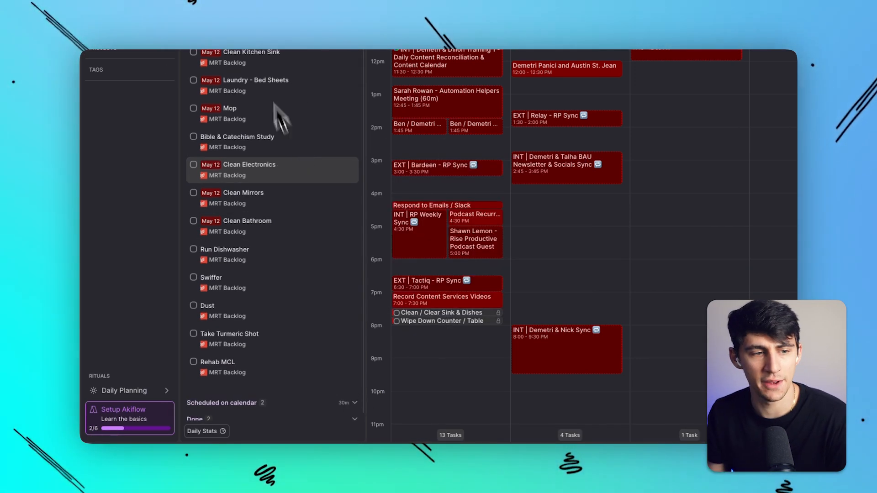
scroll(306, 180, "down", 1)
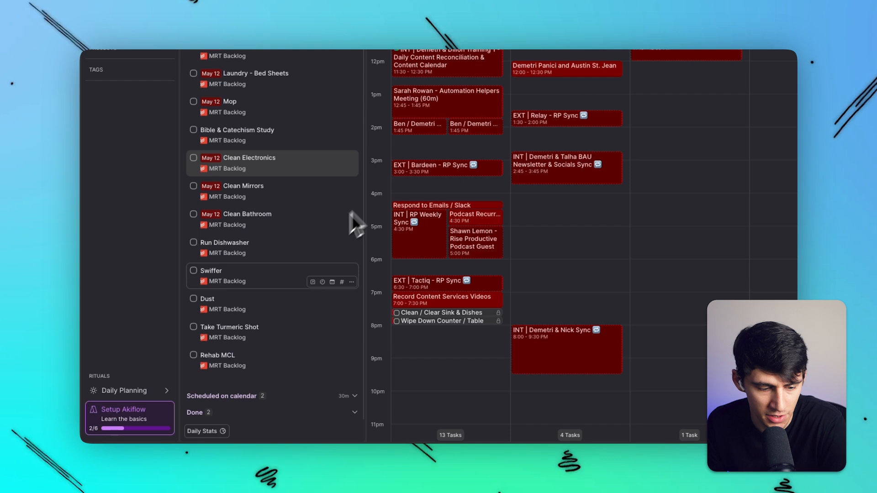
left_click(341, 403)
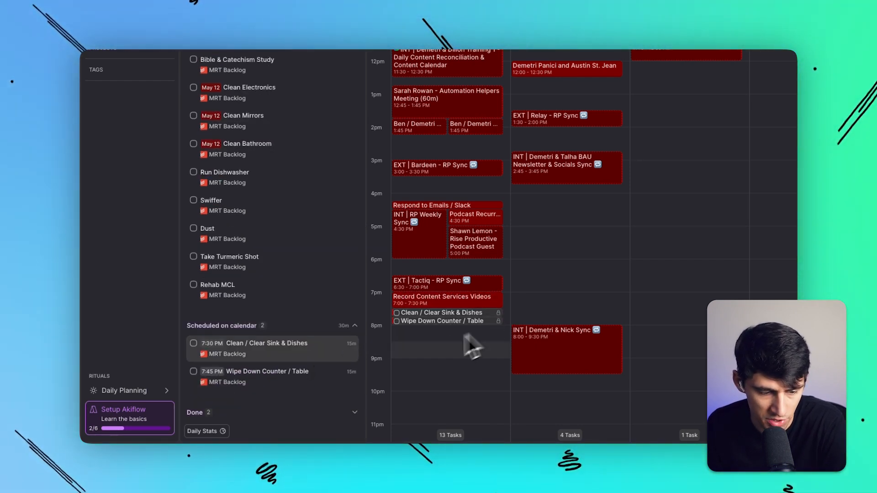
left_click(345, 412)
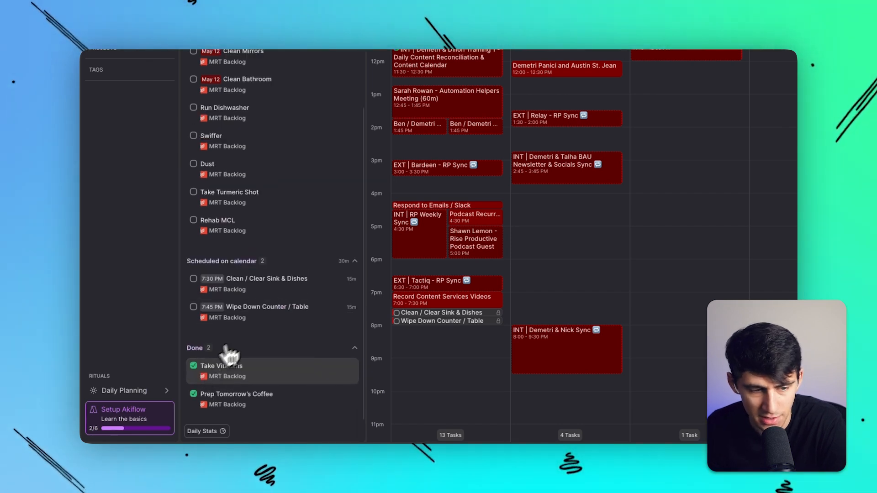
scroll(240, 274, "up", 3)
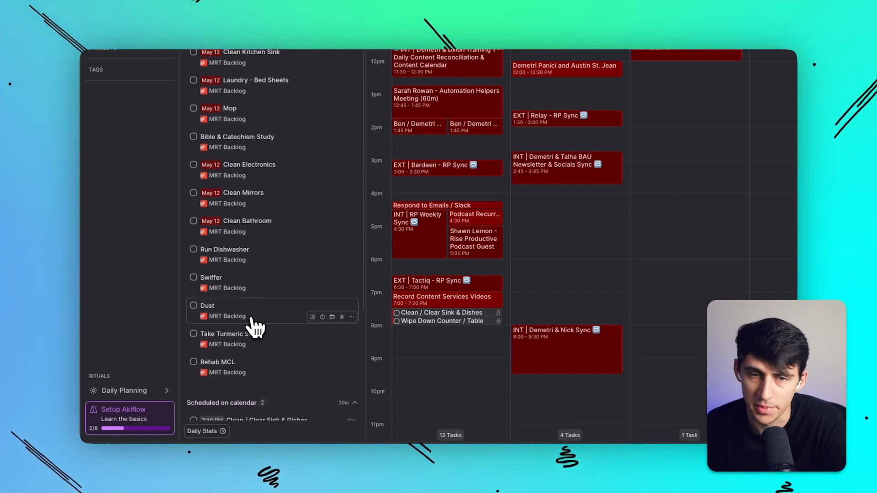
scroll(274, 356, "down", 3)
scroll(294, 387, "up", 3)
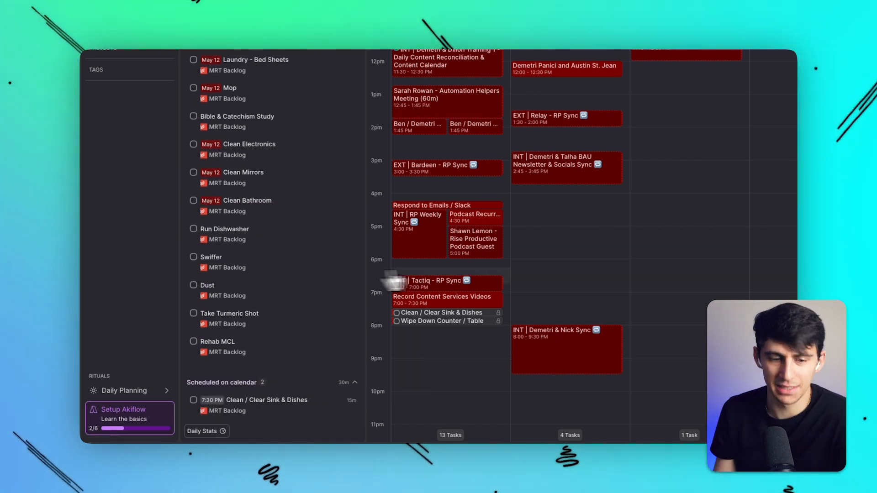
scroll(511, 278, "up", 3)
scroll(511, 278, "down", 1)
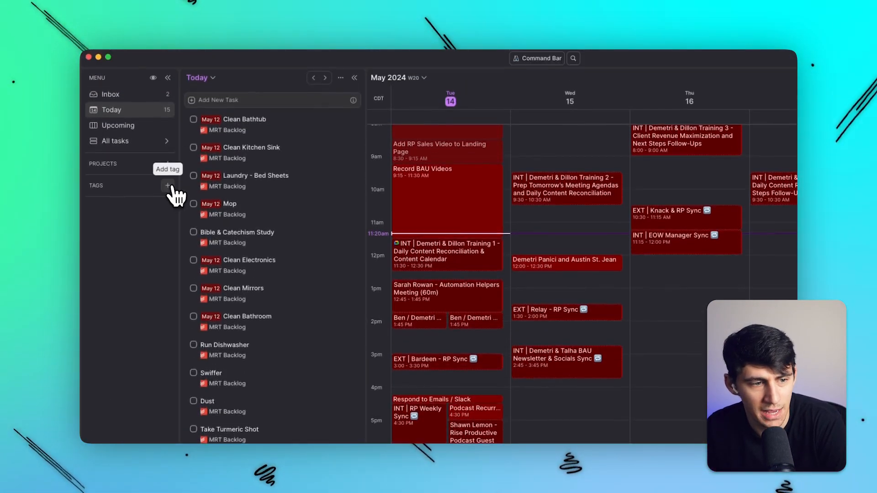
- Create the tags Cleaning and Health, then return to the Today task list
left_click(170, 188)
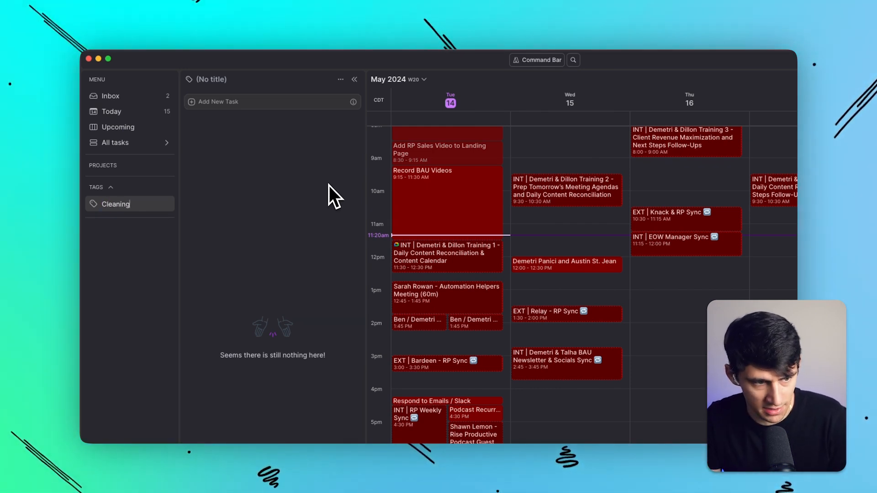
key("Return")
left_click(169, 188)
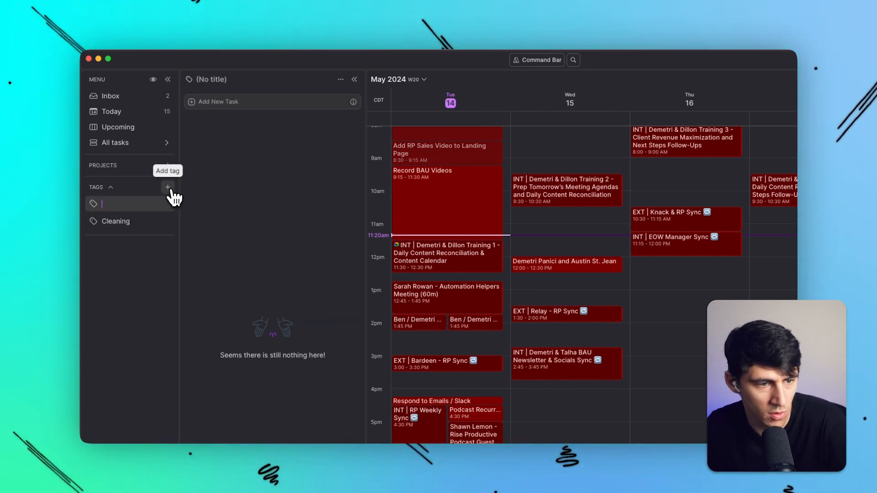
key("Return")
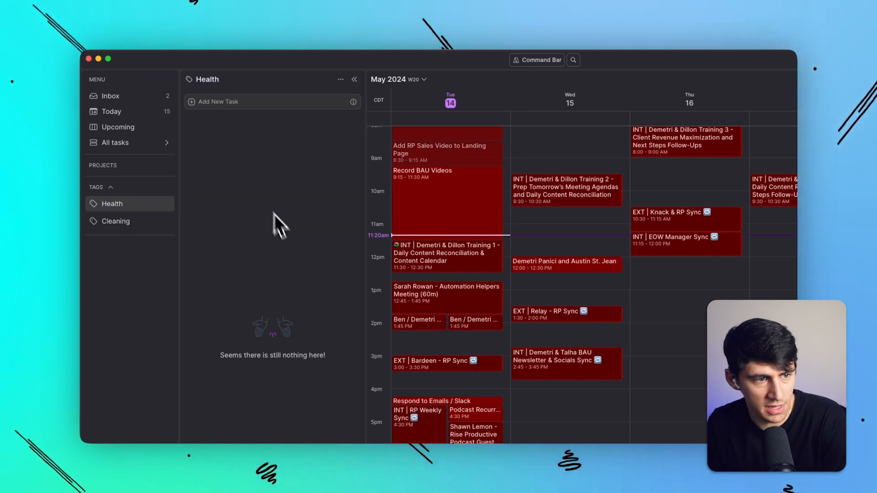
left_click(133, 116)
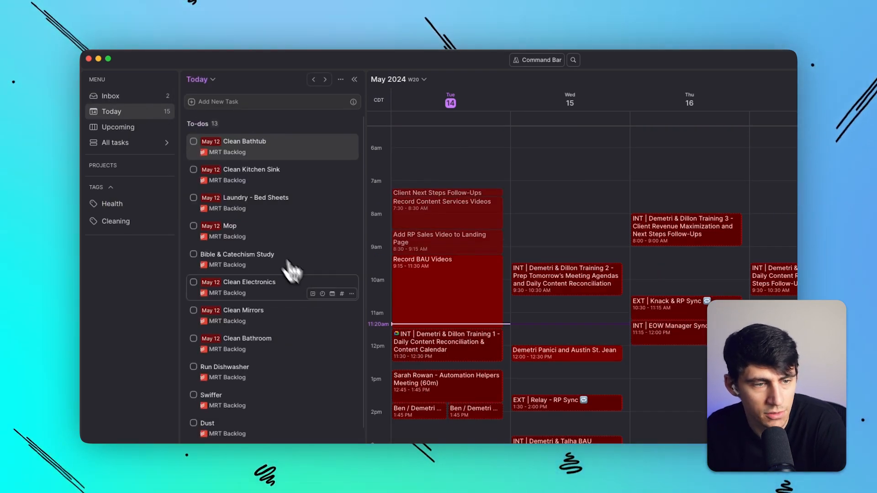
scroll(313, 309, "down", 5)
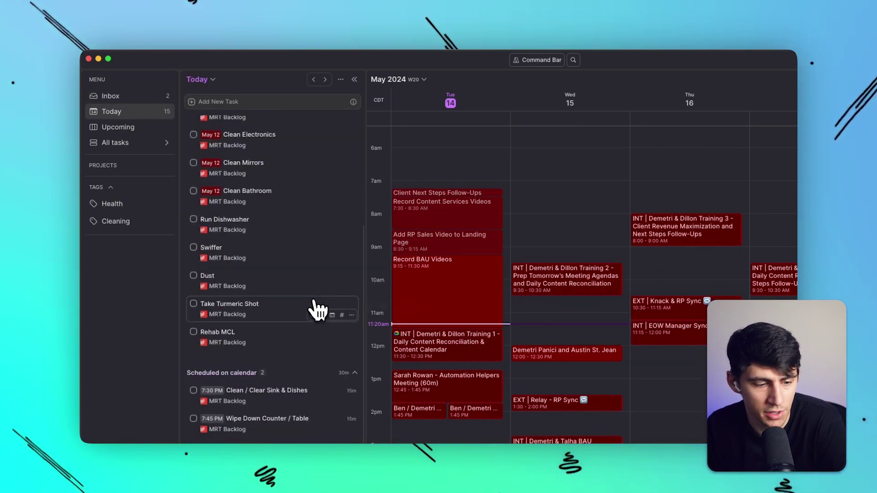
- Tag the Clean / Clear Sink & Dishes task as Cleaning
left_click(281, 400)
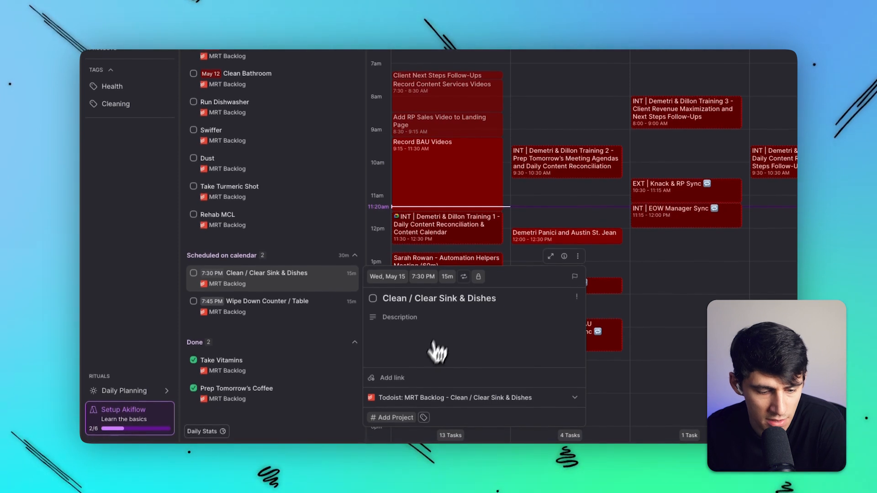
left_click(422, 419)
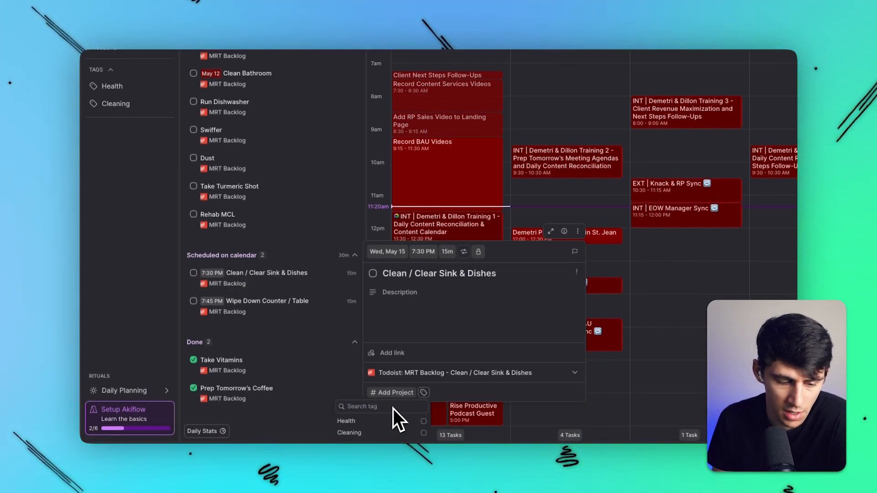
left_click(397, 433)
key("Escape")
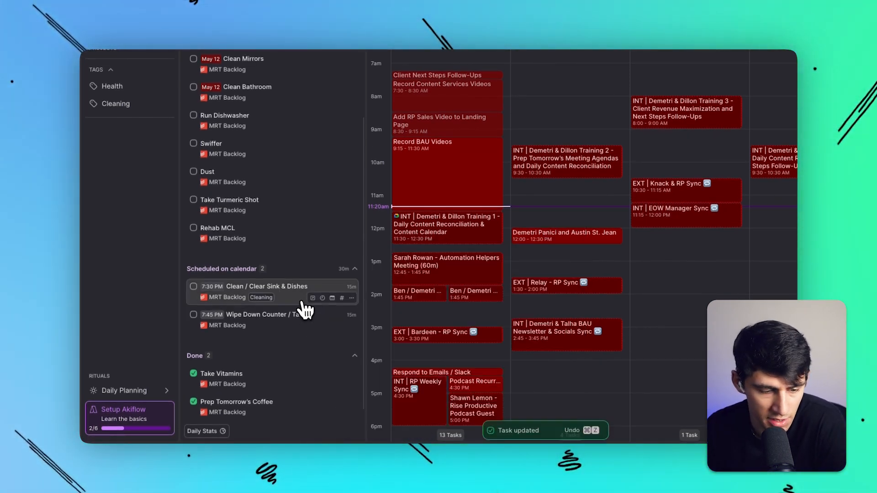
- Open Wipe Down Counter / Table and Take Turmeric Shot and show their available tags
left_click(277, 320)
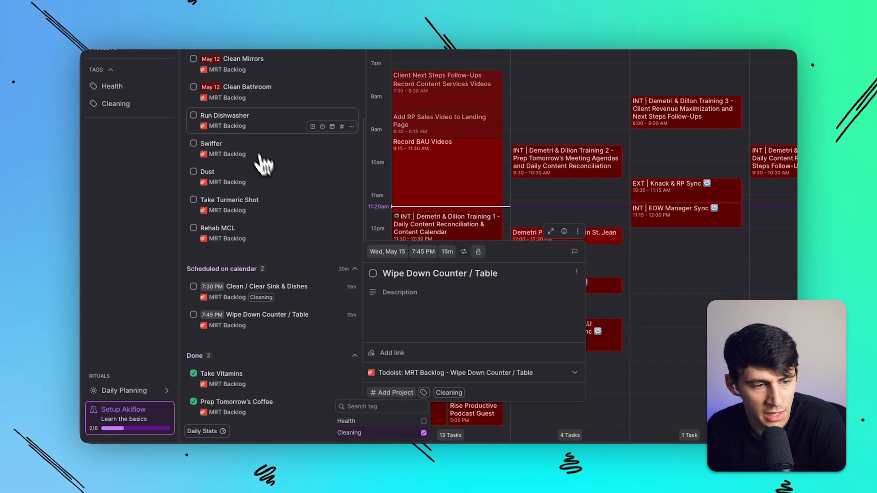
left_click(284, 209)
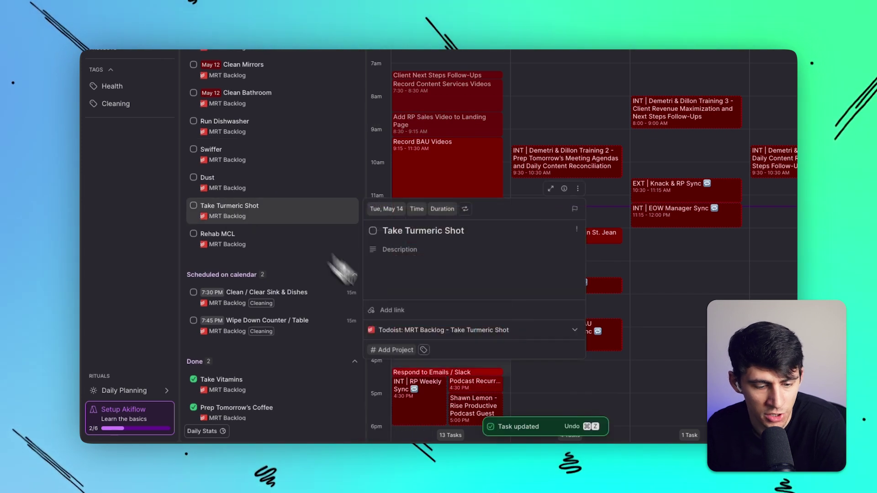
left_click(423, 349)
- Filter the Today list by Cleaning and add Health as a second tag filter
key("Escape")
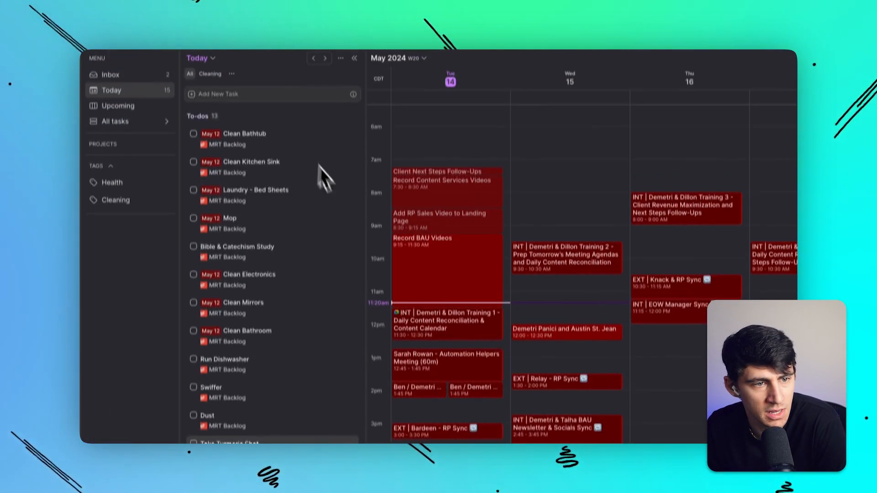
left_click(233, 96)
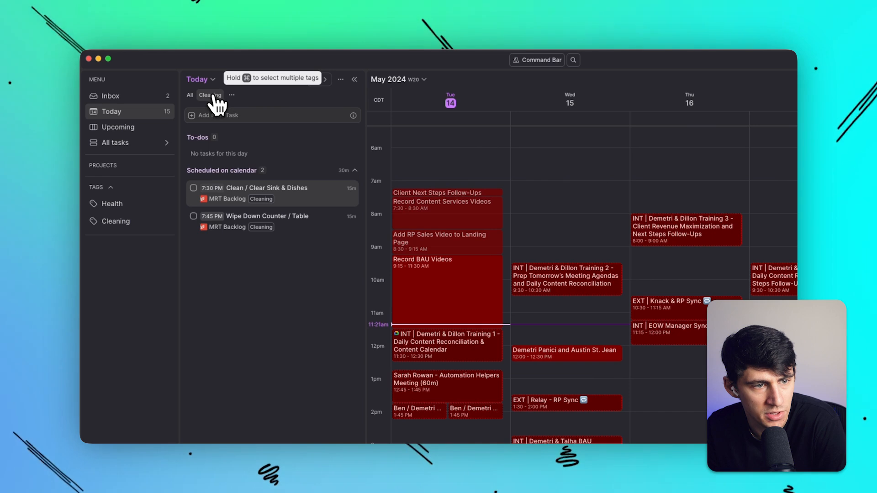
left_click(215, 96)
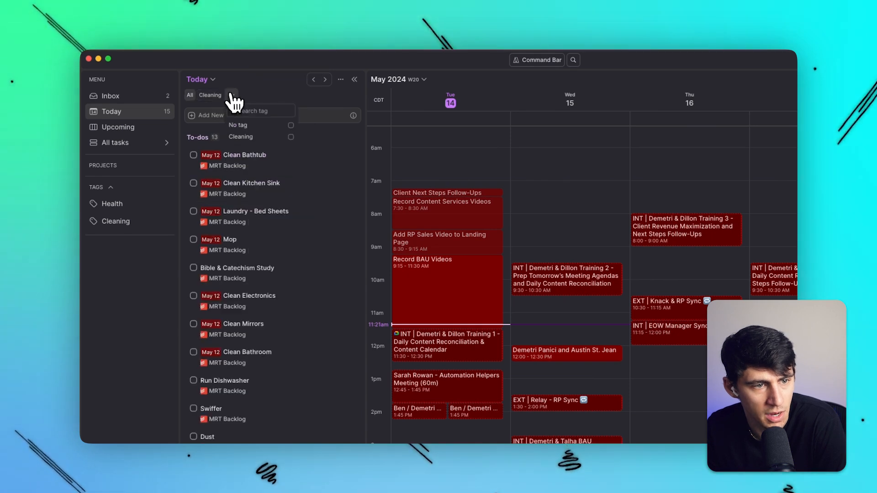
left_click(216, 97)
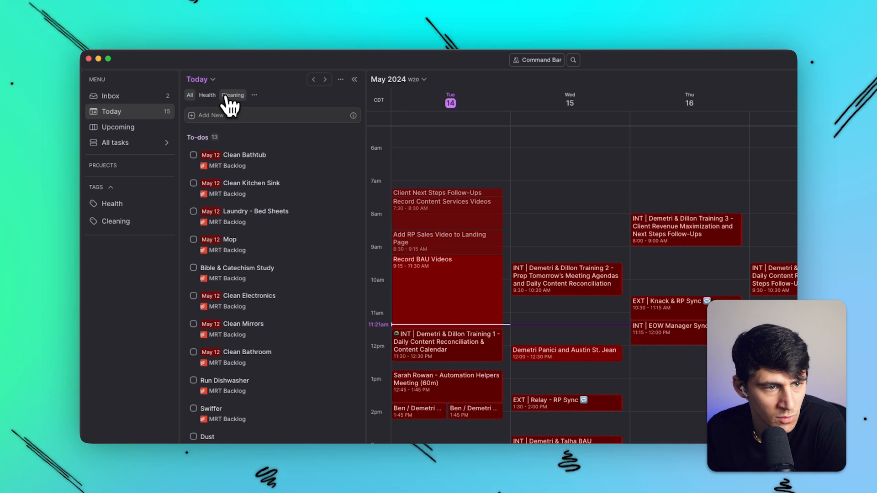
- Toggle between the Health and Cleaning filters and briefly check the Today date picker
left_click(207, 95)
left_click(233, 95)
left_click(199, 80)
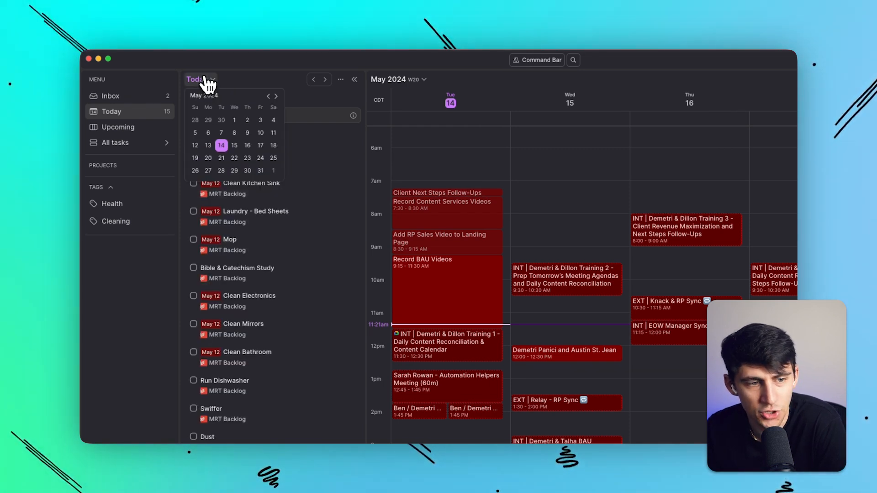
left_click(207, 82)
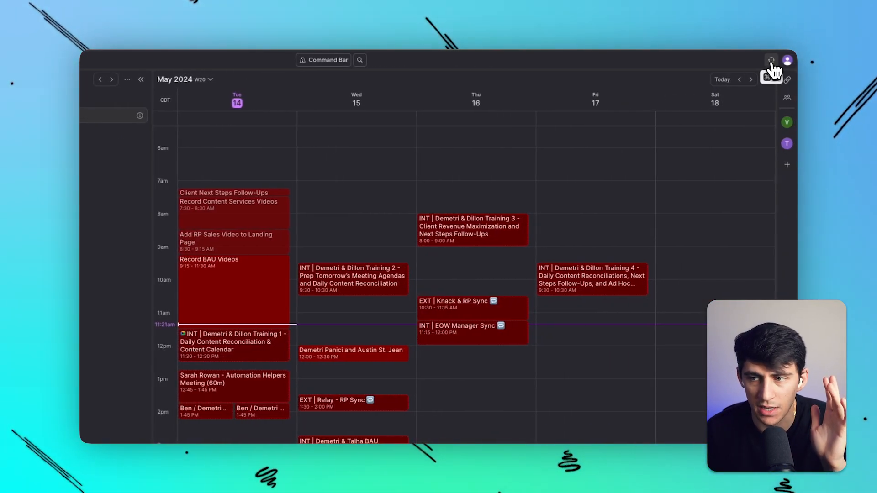
- Open Settings > Integrations showing Google Calendar and Todoist connected
left_click(773, 72)
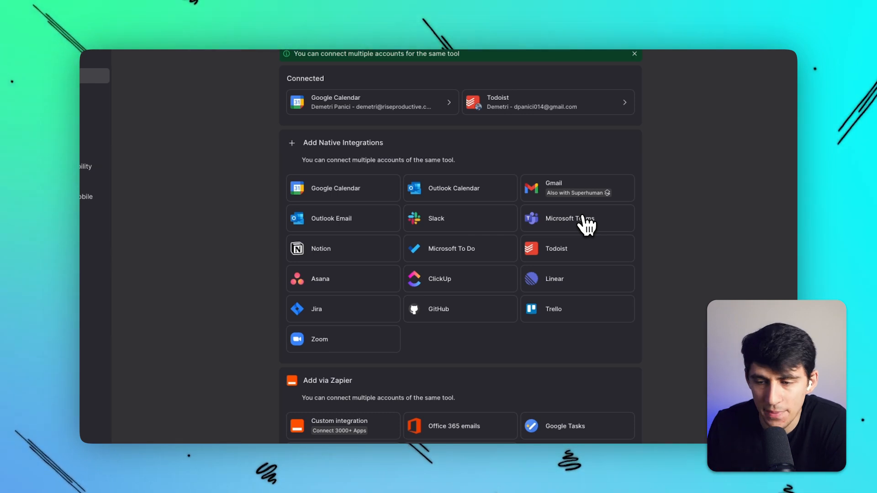
left_click(791, 437)
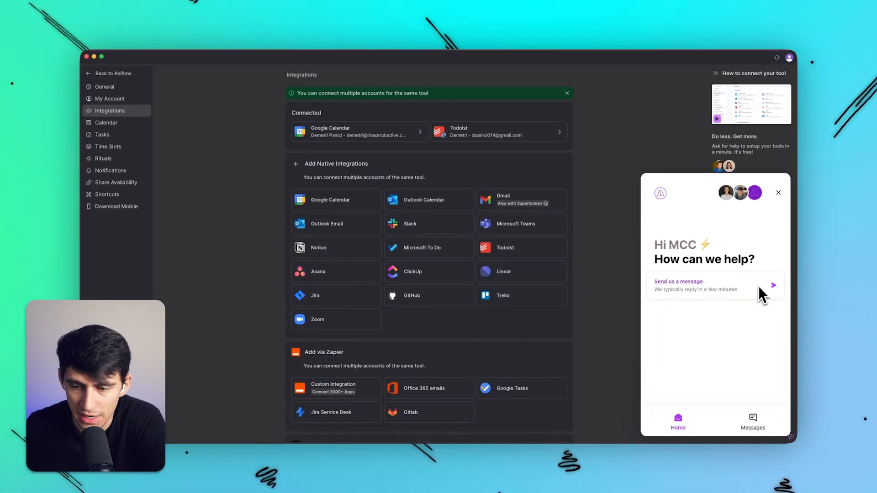
left_click(752, 421)
left_click(678, 422)
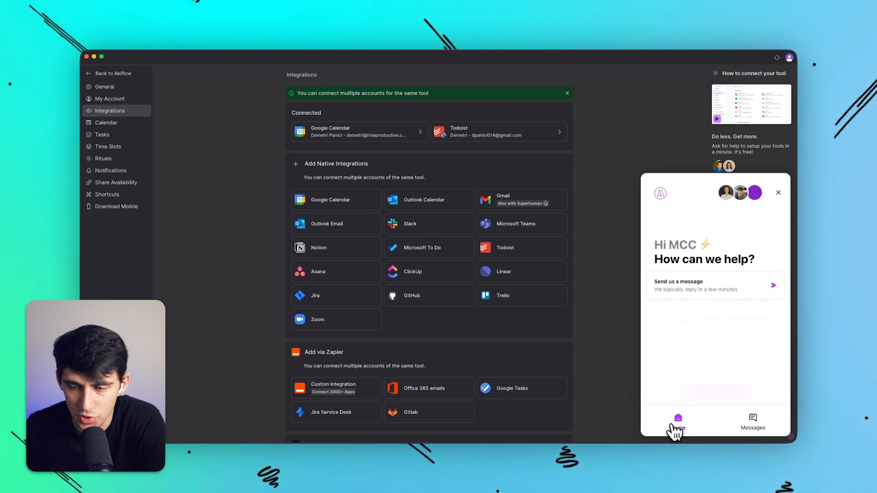
left_click(596, 152)
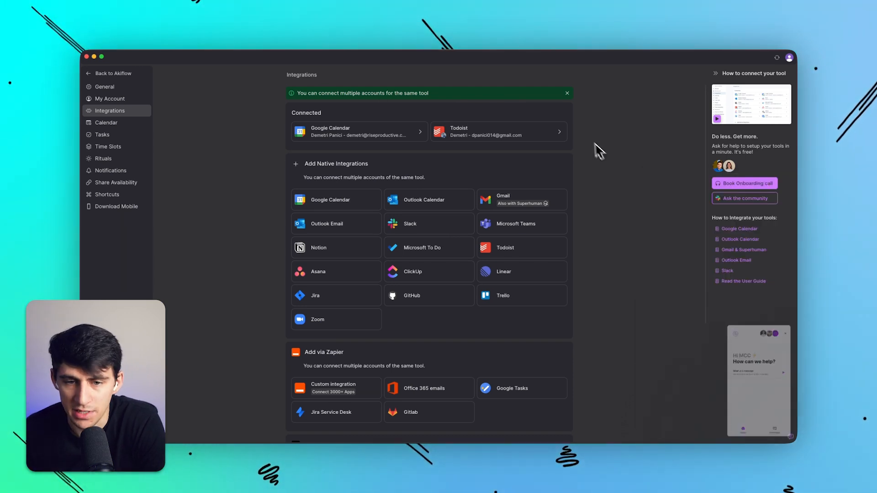
scroll(533, 265, "down", 5)
scroll(532, 266, "up", 5)
left_click(790, 437)
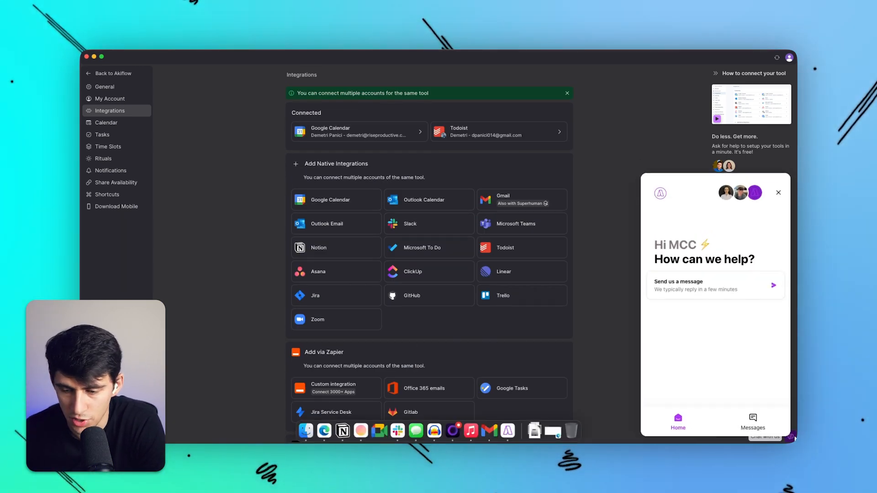
left_click(621, 162)
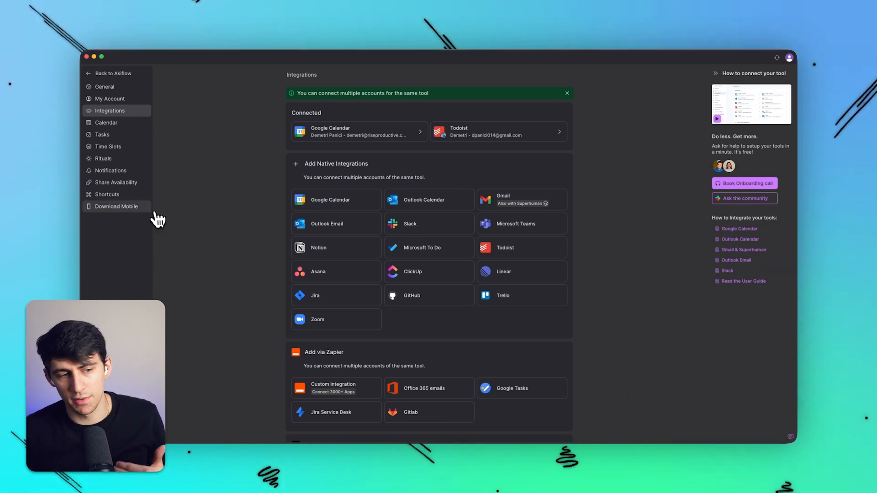
- Open the Download Mobile page with the Android and iOS app options
left_click(137, 211)
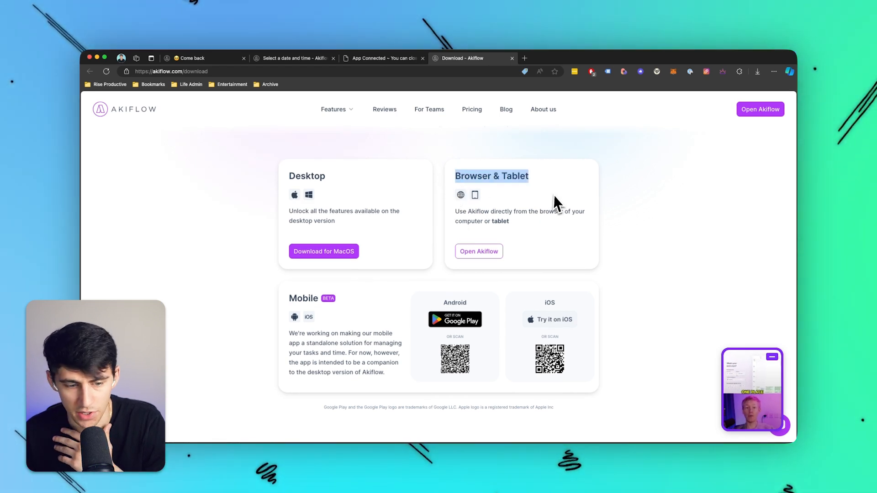
scroll(553, 195, "down", 1)
scroll(342, 306, "down", 1)
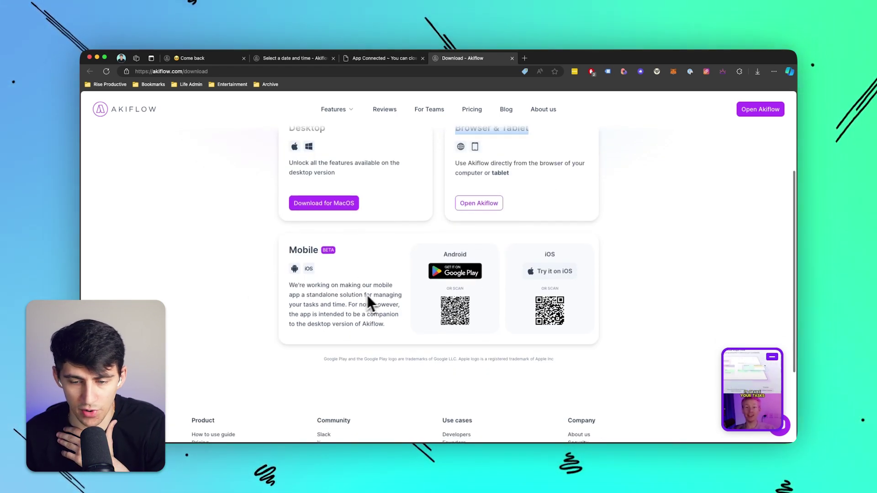
scroll(526, 272, "down", 2)
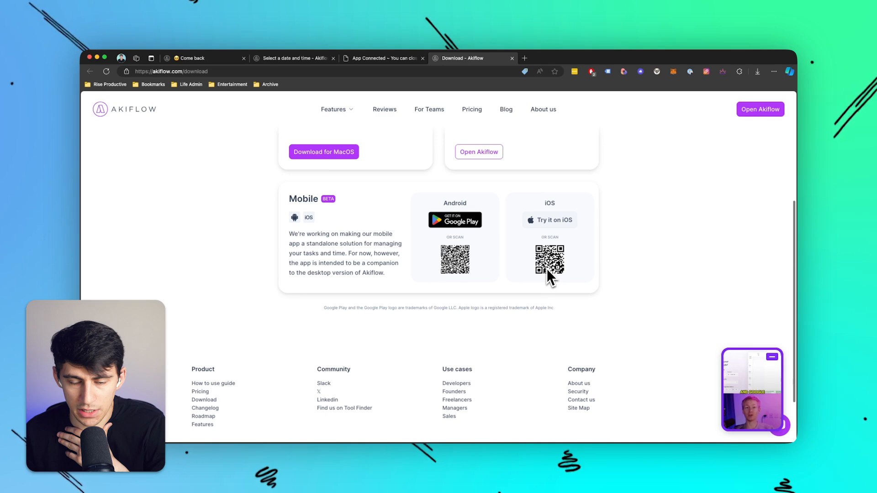